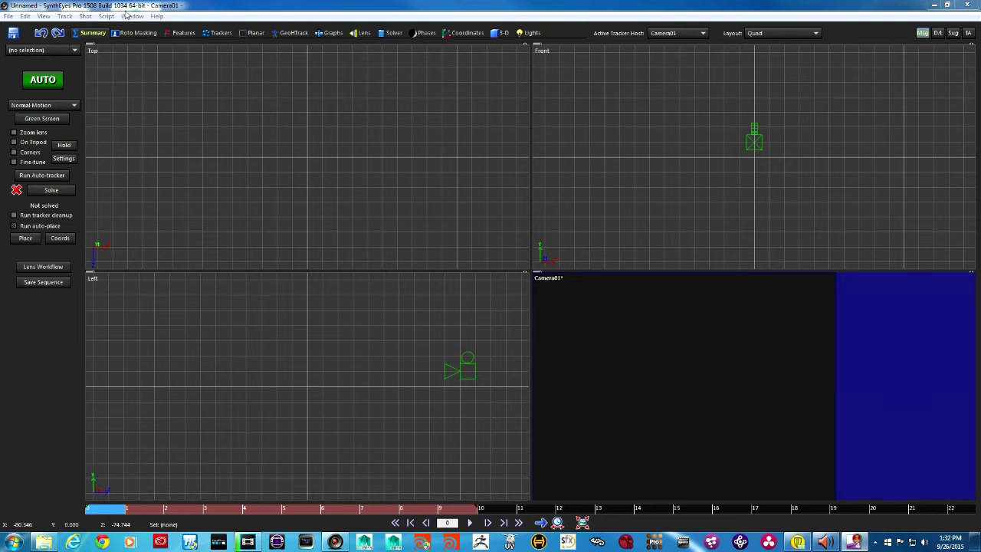
# Step: Start a survey shot and save its image list in the SynthEyes folder as barn.ifl, replacing the existing file
pyautogui.click(83, 16)
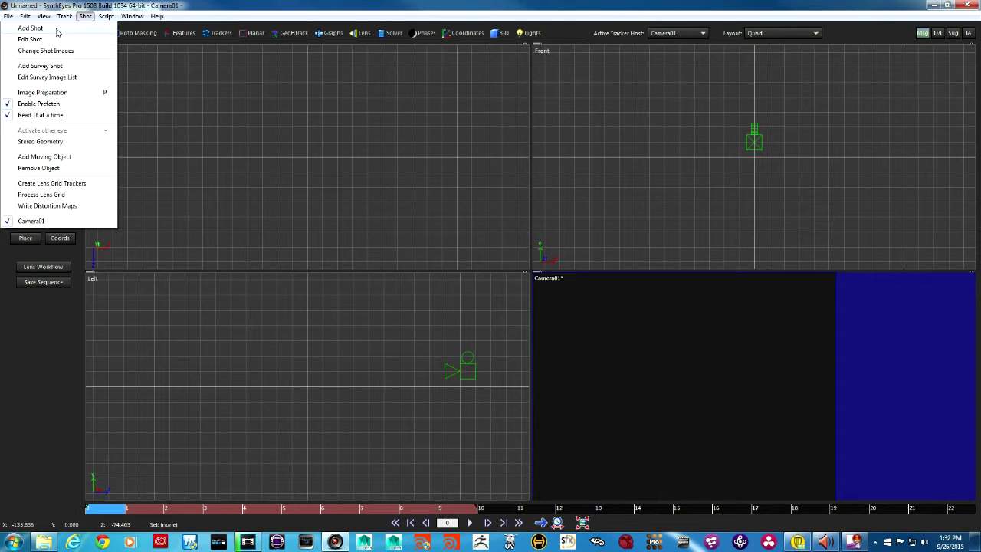
pyautogui.click(61, 66)
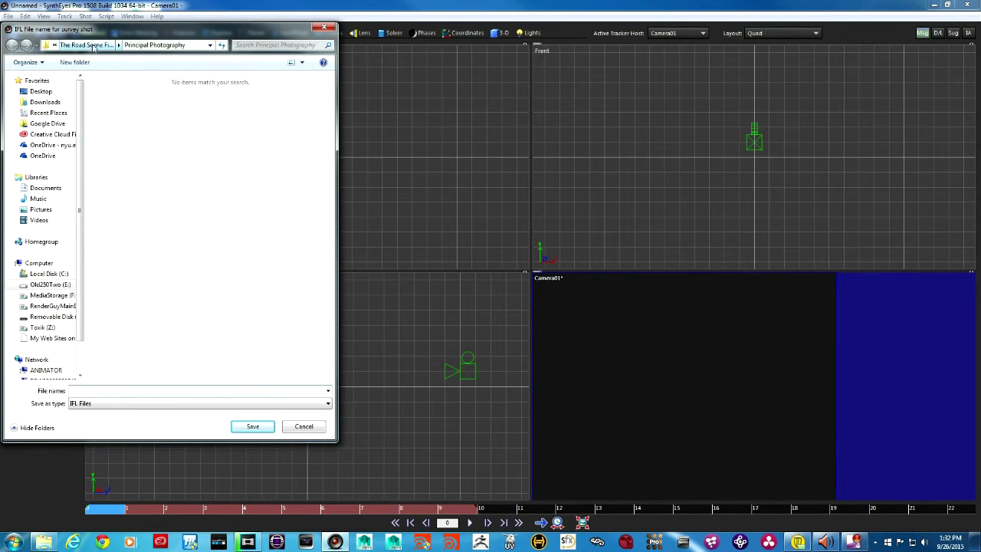
pyautogui.click(92, 46)
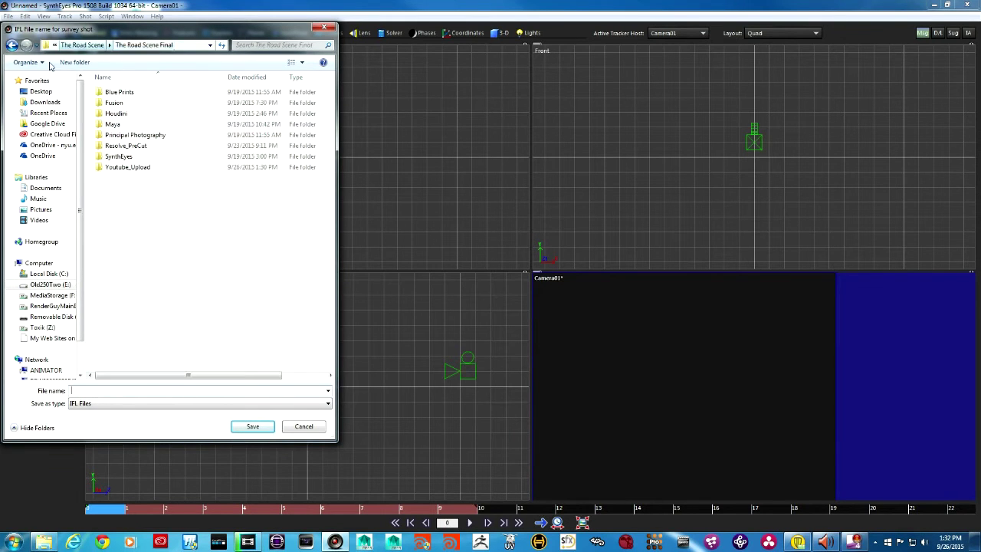
pyautogui.doubleClick(132, 157)
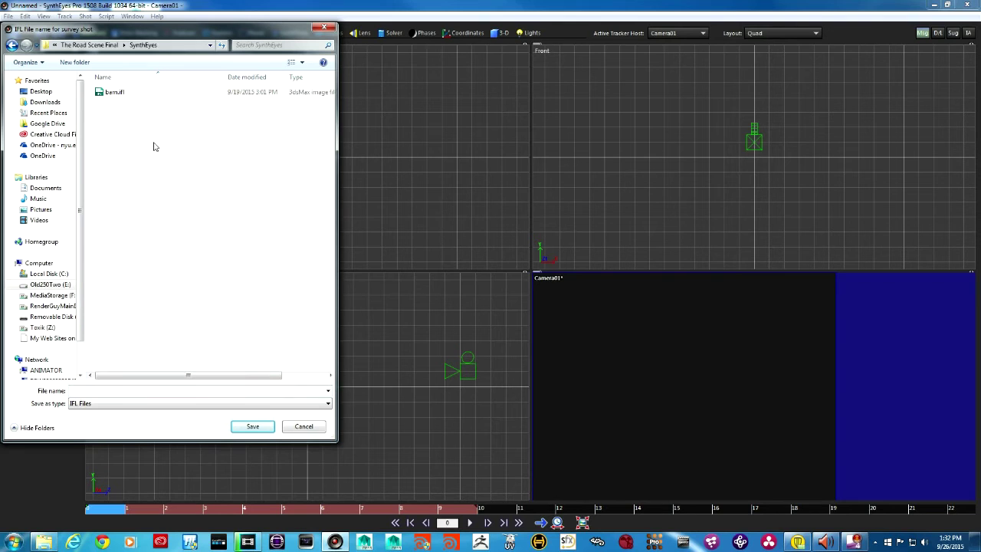
pyautogui.click(114, 92)
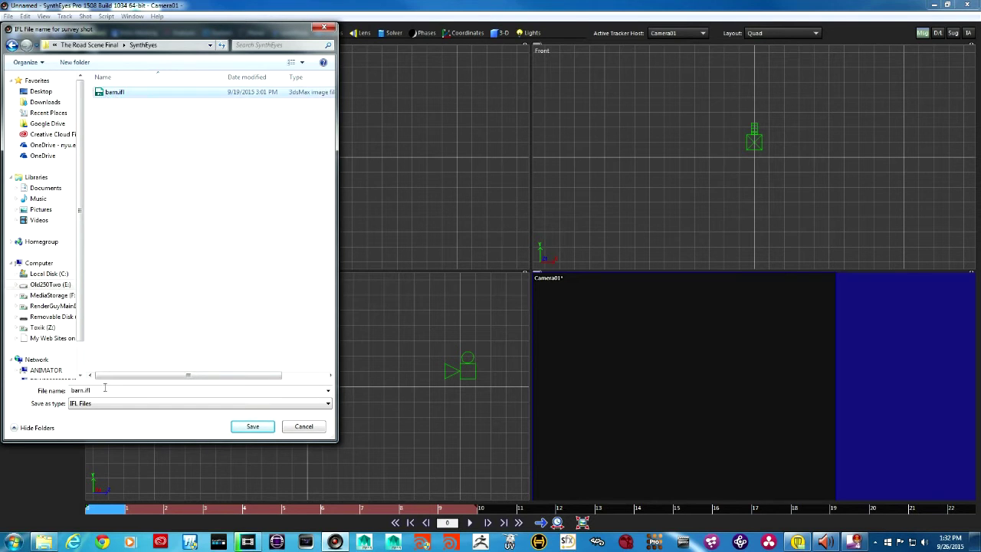
pyautogui.click(253, 426)
pyautogui.click(521, 274)
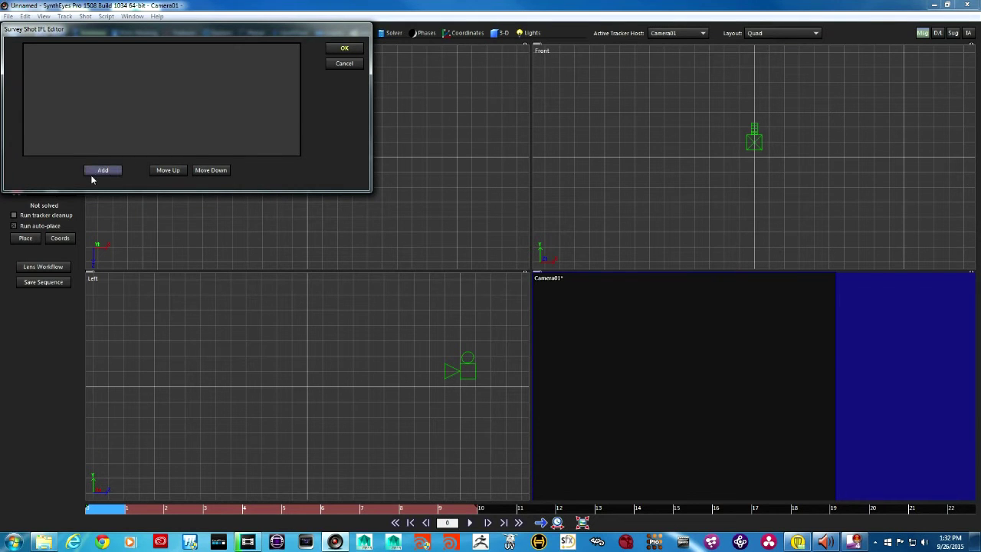
# Step: Add BarnUndistorted_000.jpg through BarnUndistorted_003.jpg from the Principal Photography folder to the survey shot and accept its default shot settings
pyautogui.click(102, 170)
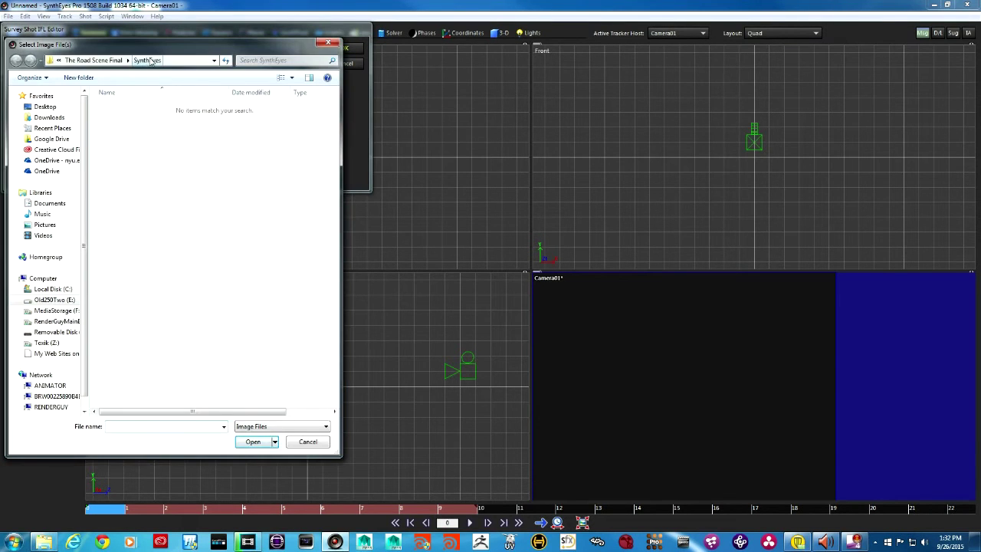
pyautogui.click(117, 62)
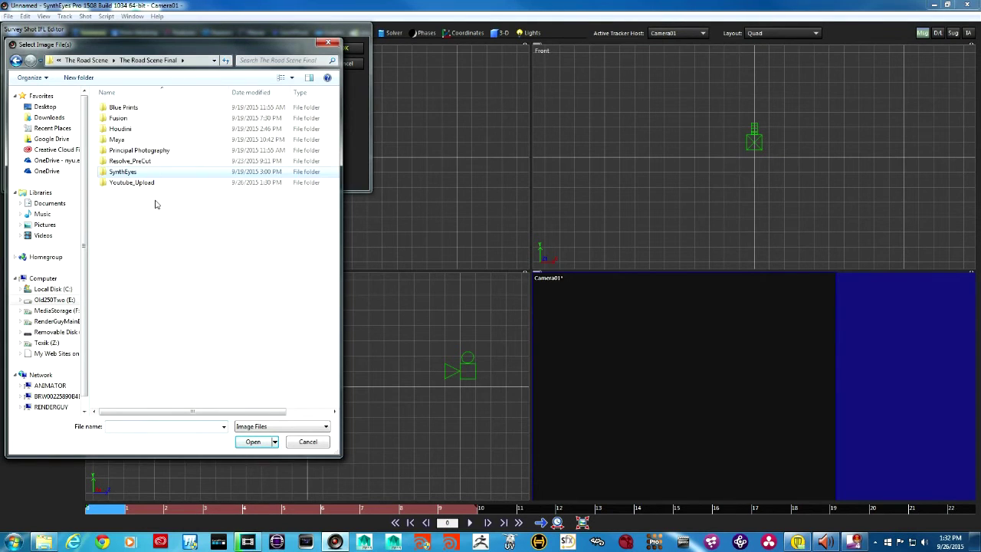
pyautogui.doubleClick(161, 150)
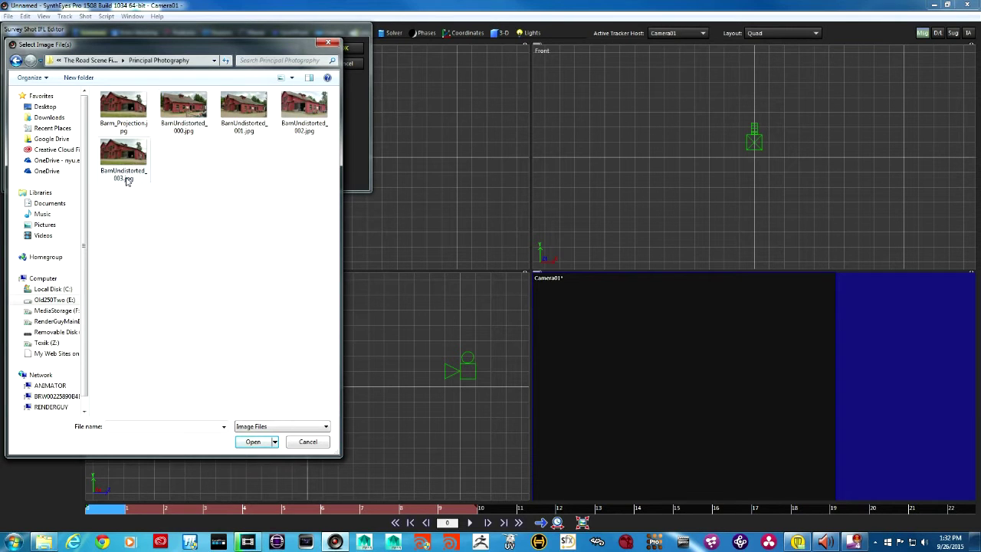
pyautogui.click(191, 107)
pyautogui.keyDown('shift'); pyautogui.click(126, 165); pyautogui.keyUp('shift')
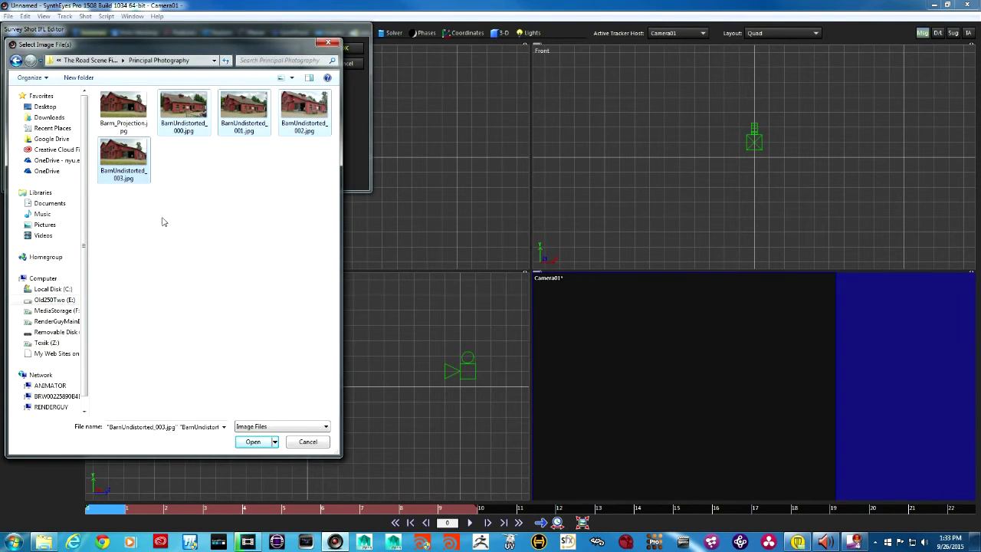
pyautogui.click(253, 441)
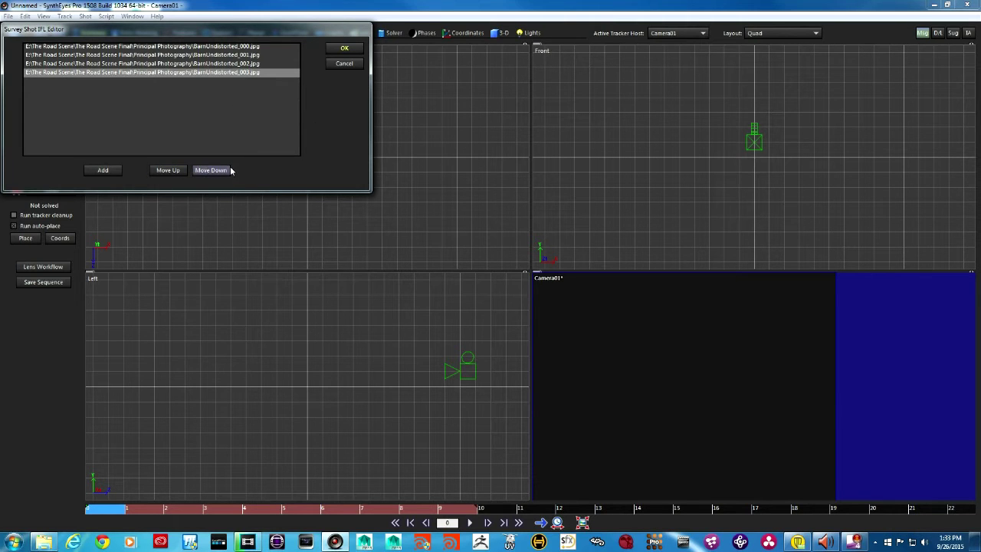
pyautogui.click(344, 50)
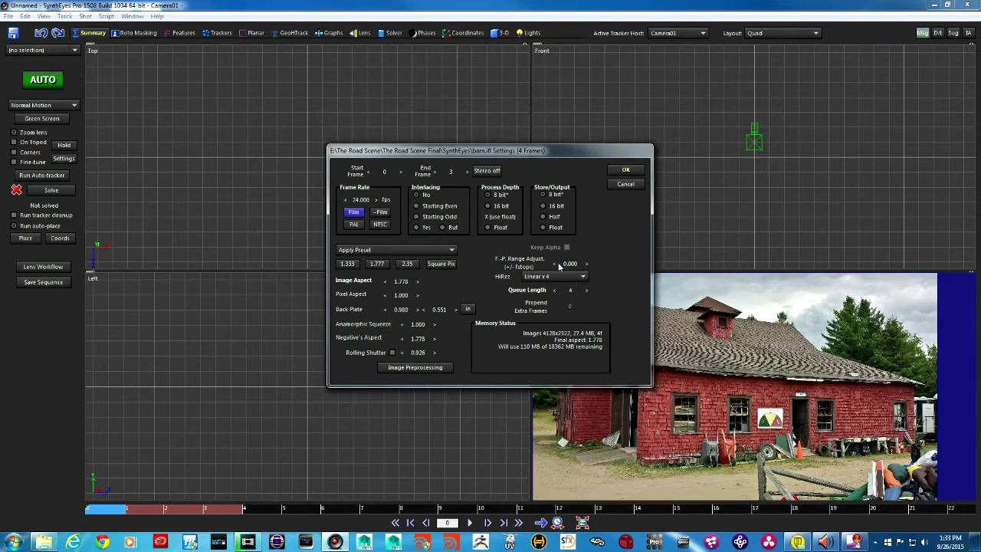
pyautogui.click(625, 171)
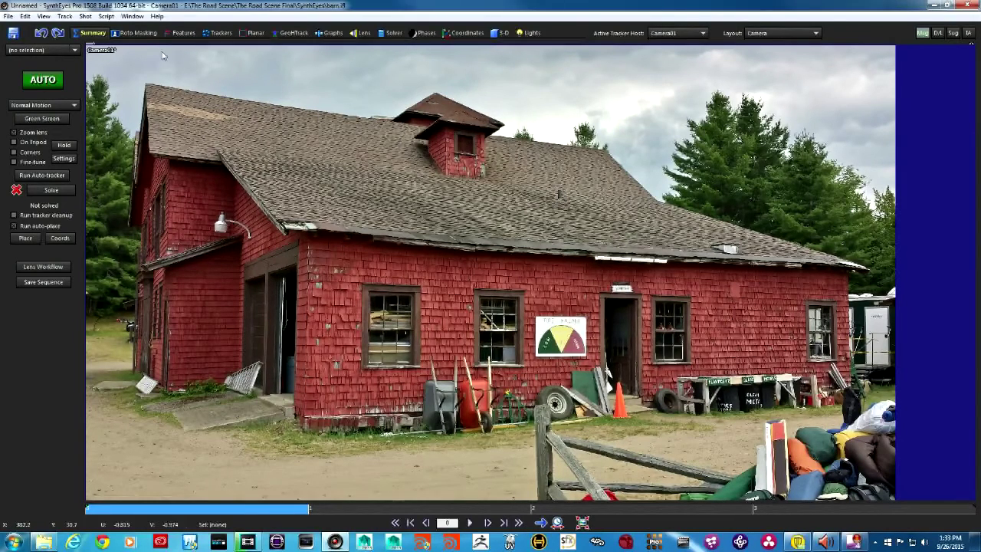
# Step: In the Trackers workspace, enable Lock Z-Drop on and Hand-held: Sticky, and activate tracker creation
pyautogui.click(218, 33)
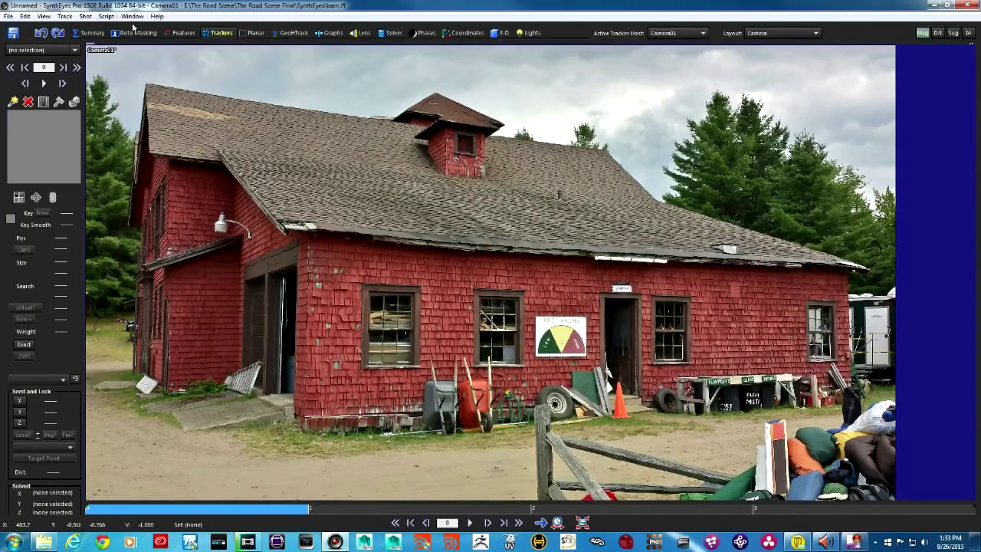
pyautogui.click(64, 16)
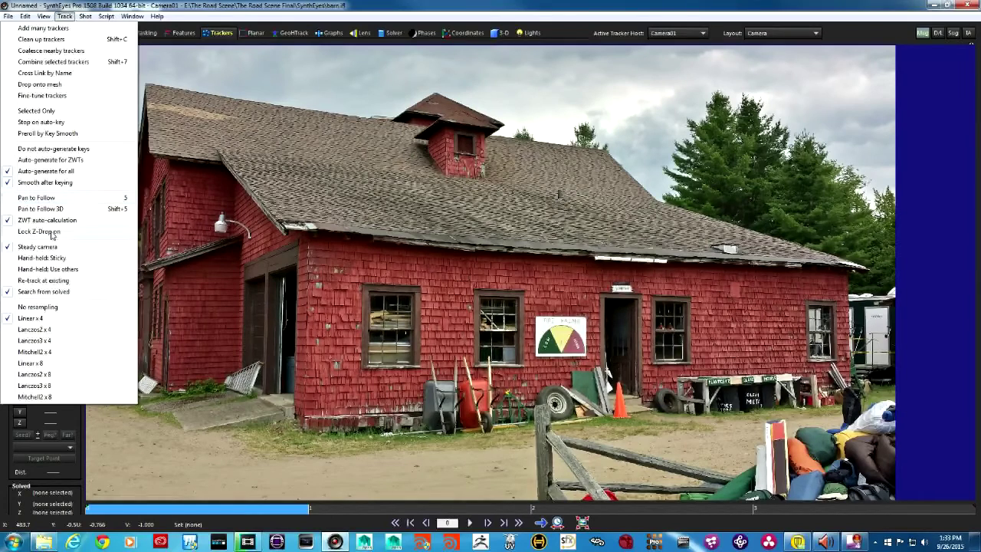
pyautogui.click(44, 232)
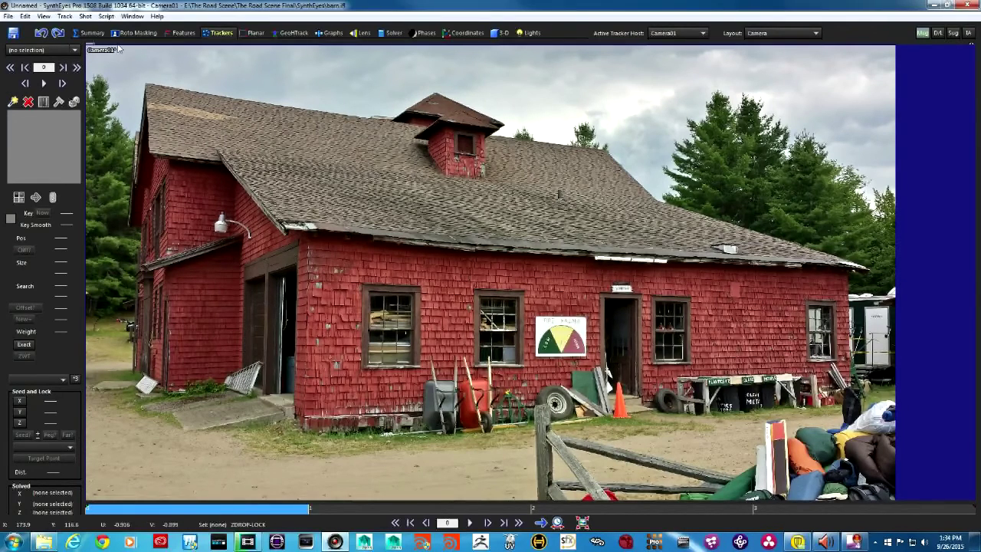
pyautogui.click(67, 16)
pyautogui.moveTo(46, 16)
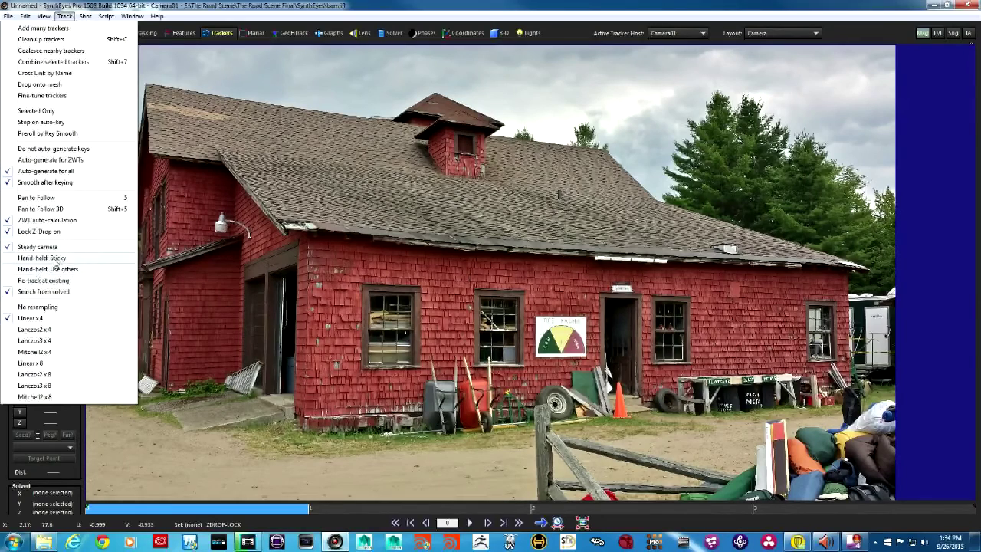
pyautogui.click(57, 258)
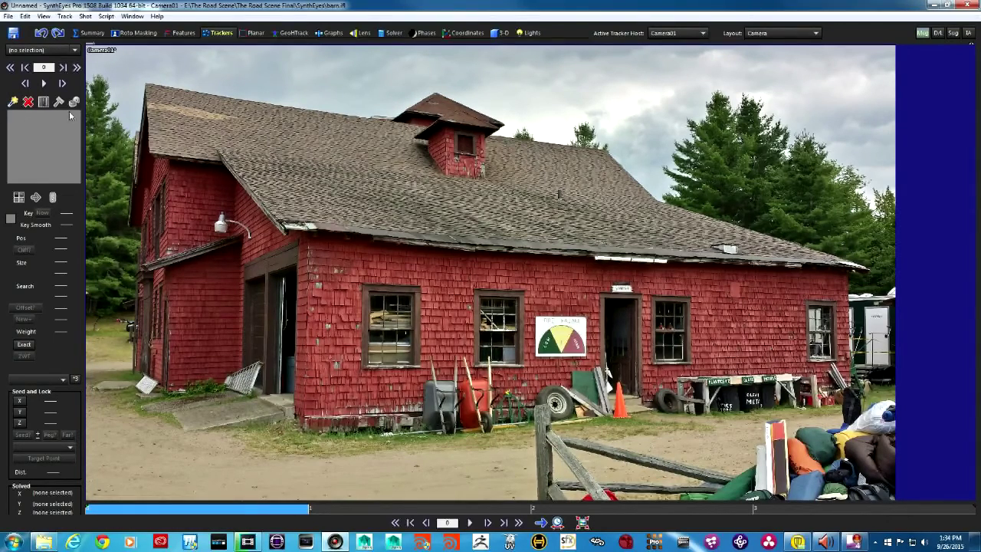
pyautogui.click(13, 102)
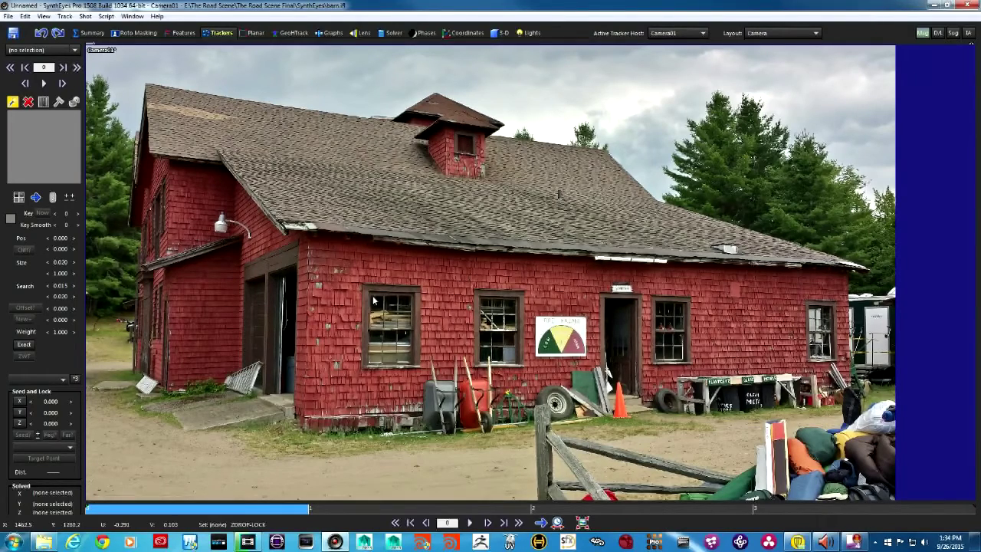
# Step: Save the scene as barn.sni in the SynthEyes folder, overwriting the existing file
pyautogui.hotkey('ctrl', 's')
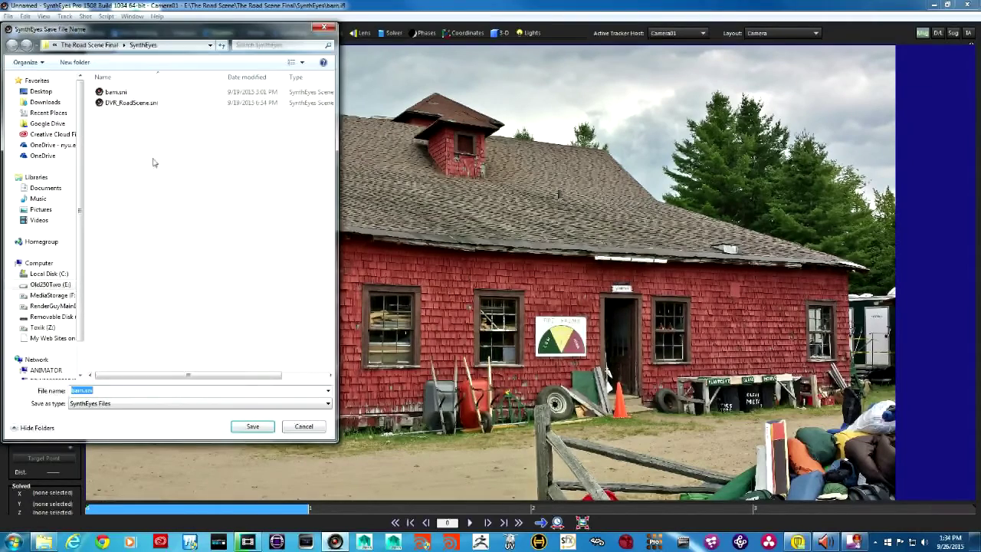
pyautogui.click(134, 97)
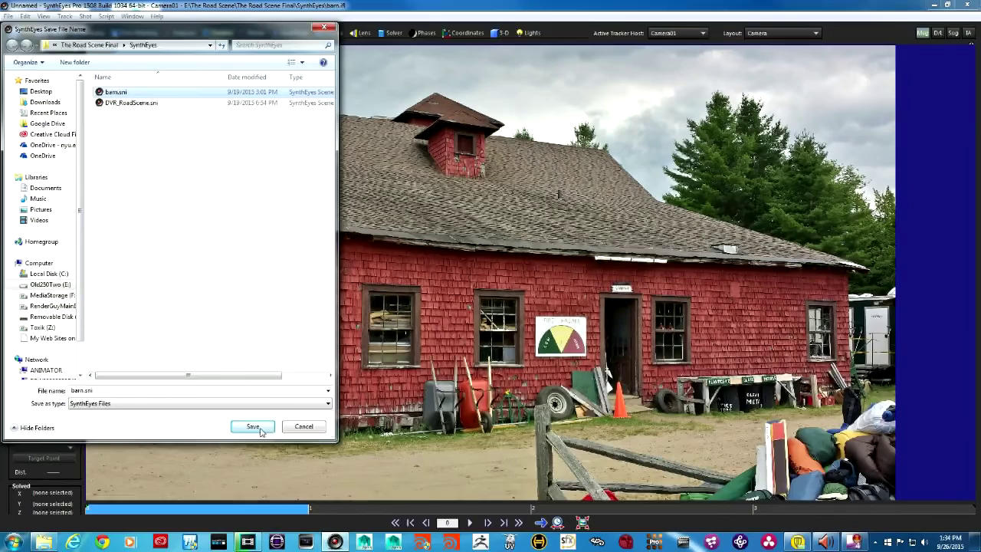
pyautogui.click(252, 426)
pyautogui.click(521, 273)
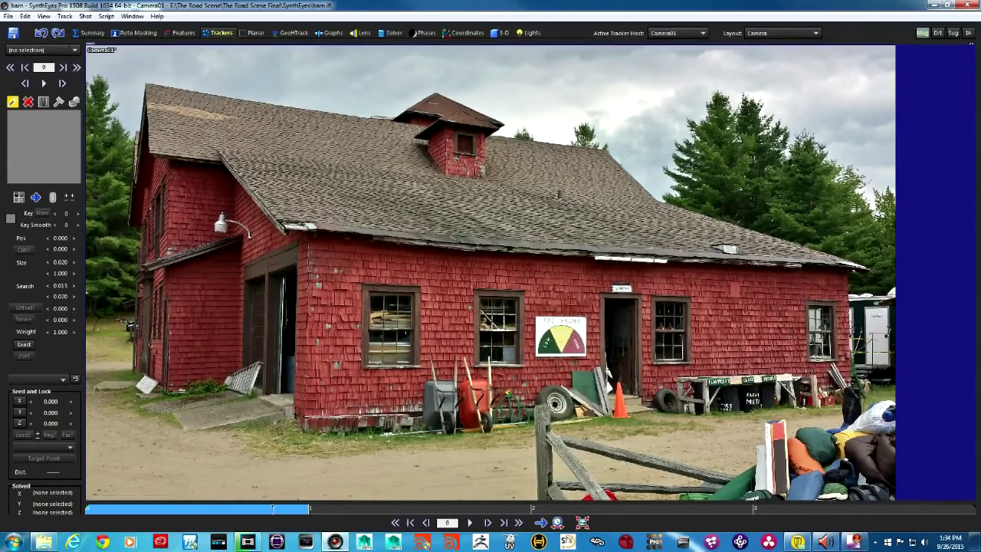
# Step: On frame 0, create a tracker on the upper-left corner of the front wall's first window frame
pyautogui.click(452, 510)
pyautogui.moveTo(452, 517); pyautogui.dragTo(169, 526)
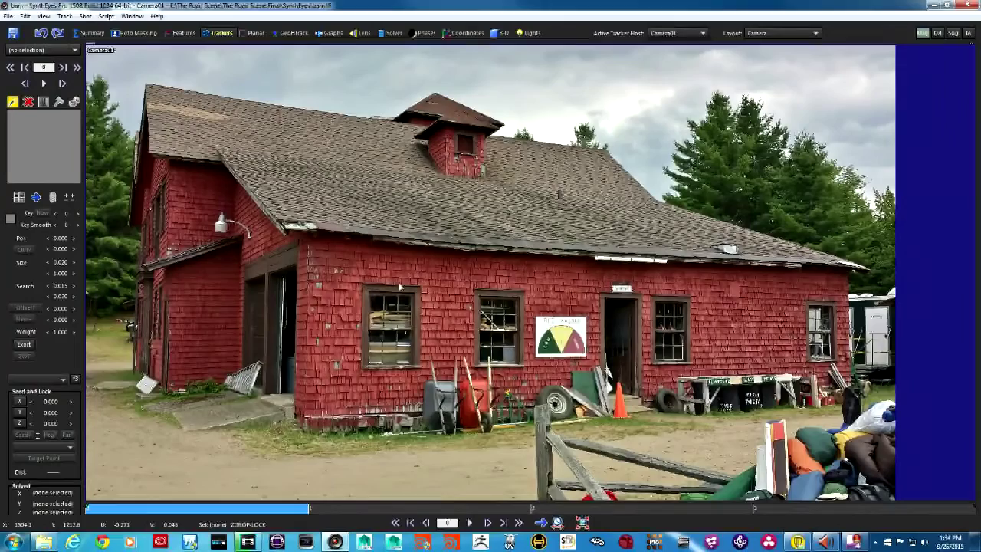
pyautogui.moveTo(277, 512); pyautogui.dragTo(230, 514)
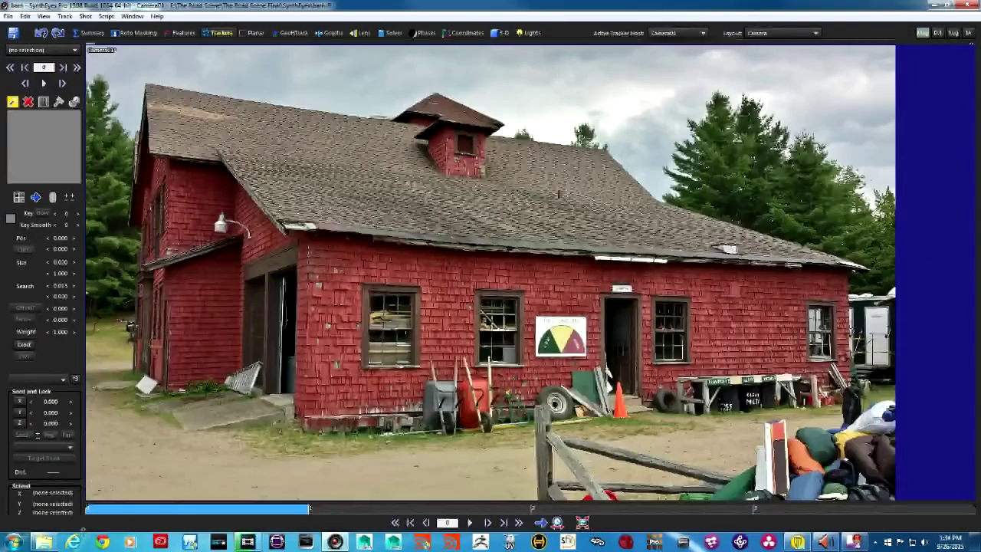
pyautogui.click(361, 281)
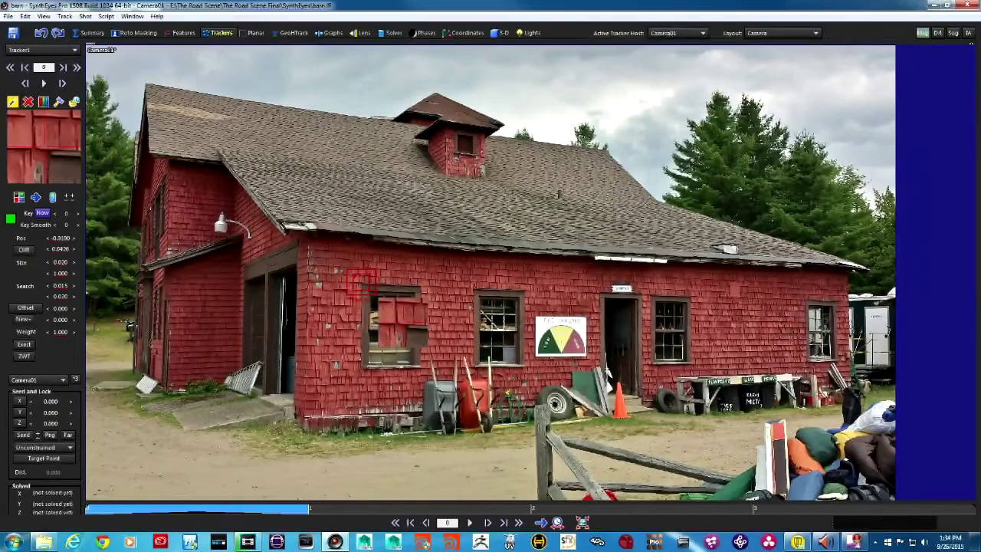
pyautogui.moveTo(364, 287); pyautogui.dragTo(362, 280)
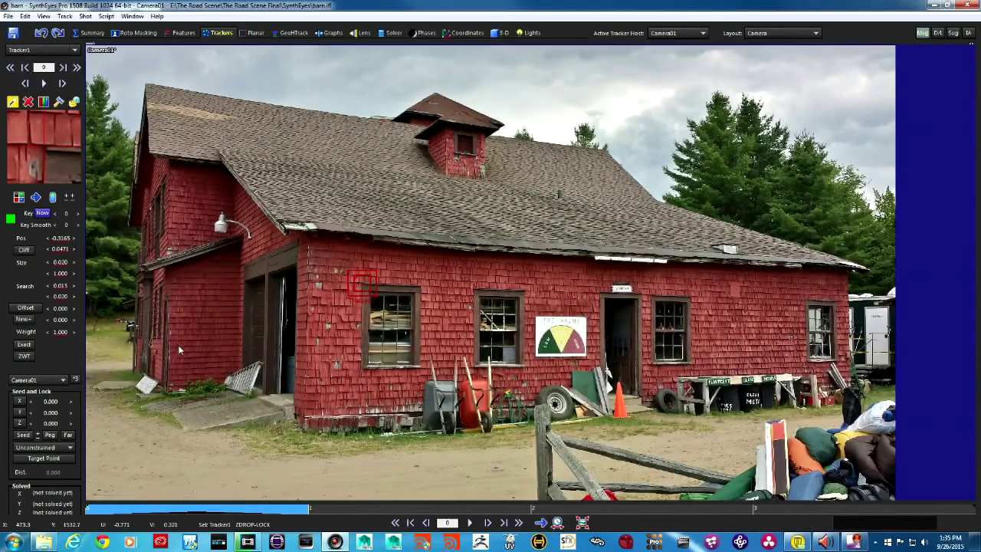
# Step: Position the tracker on the same window frame corner in frame 1 and compare its placement with frame 0
pyautogui.press('Right')
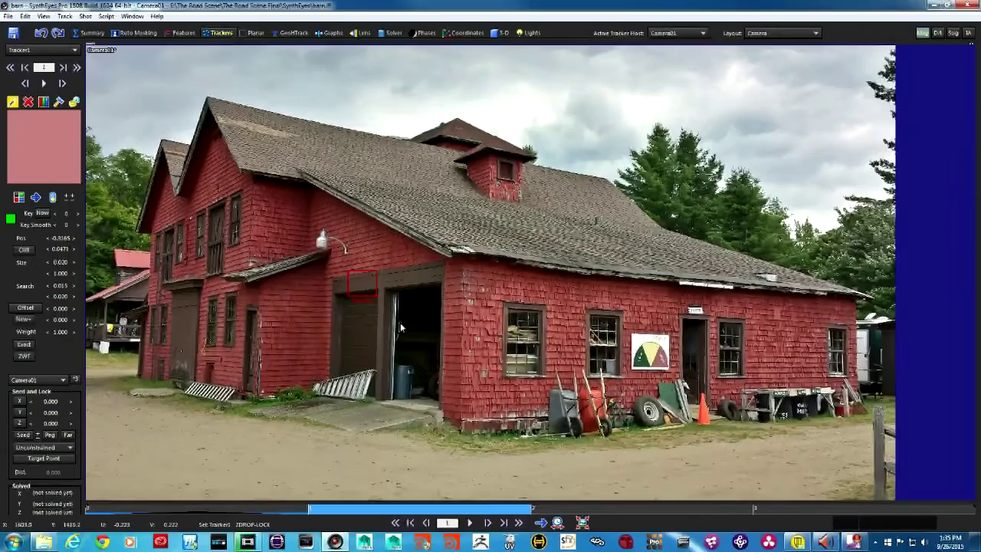
pyautogui.moveTo(363, 281); pyautogui.dragTo(502, 300)
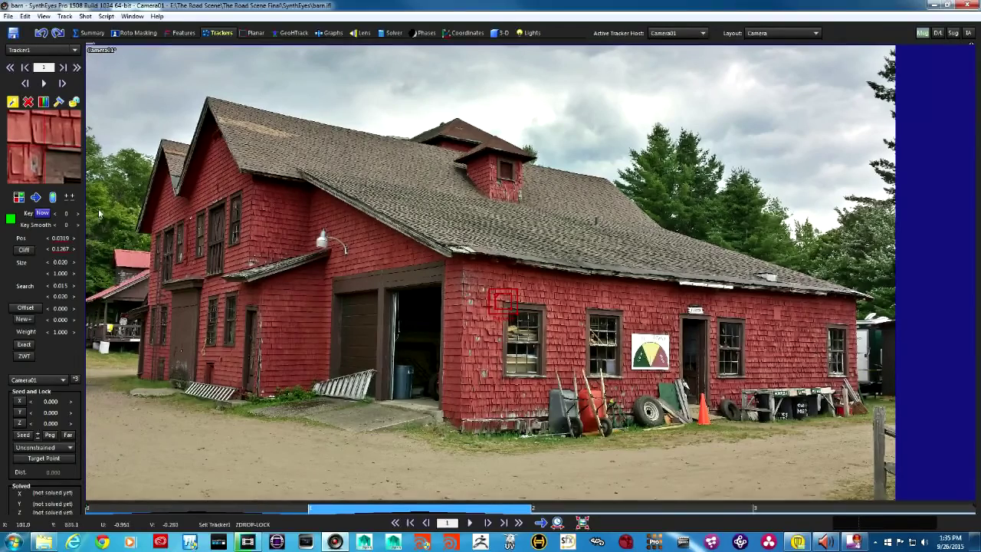
pyautogui.press('s')
pyautogui.press('d')
pyautogui.press('s')
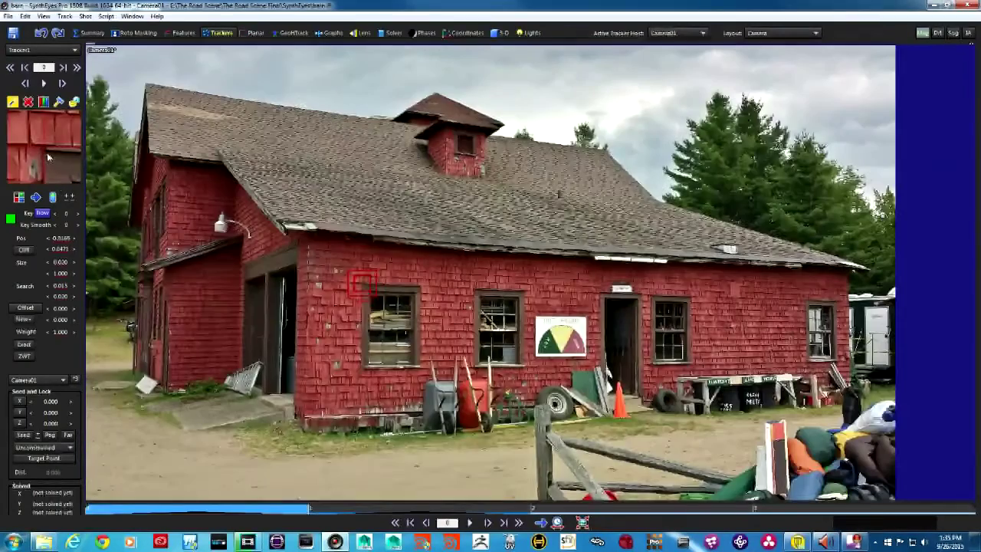
pyautogui.press('.')
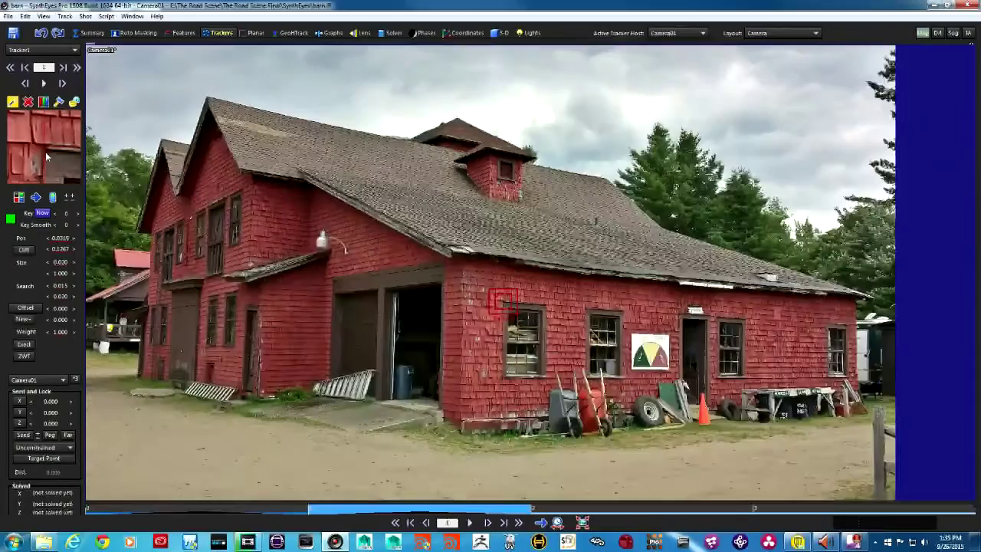
pyautogui.press(',')
pyautogui.press('.')
pyautogui.press(',')
pyautogui.press('.')
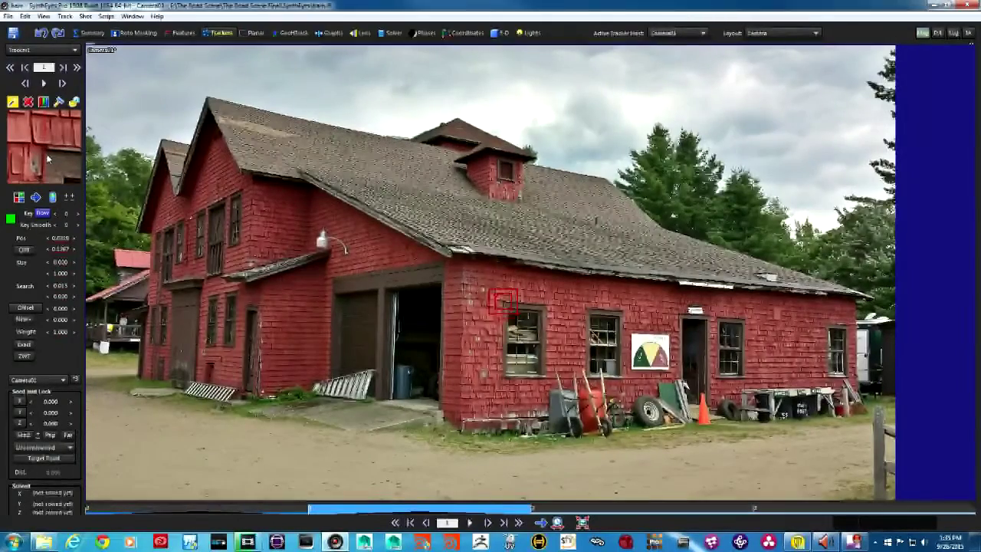
# Step: Position the tracker on the same window frame corner in frame 2, check it against the neighbouring frame, and advance to frame 3
pyautogui.press('.')
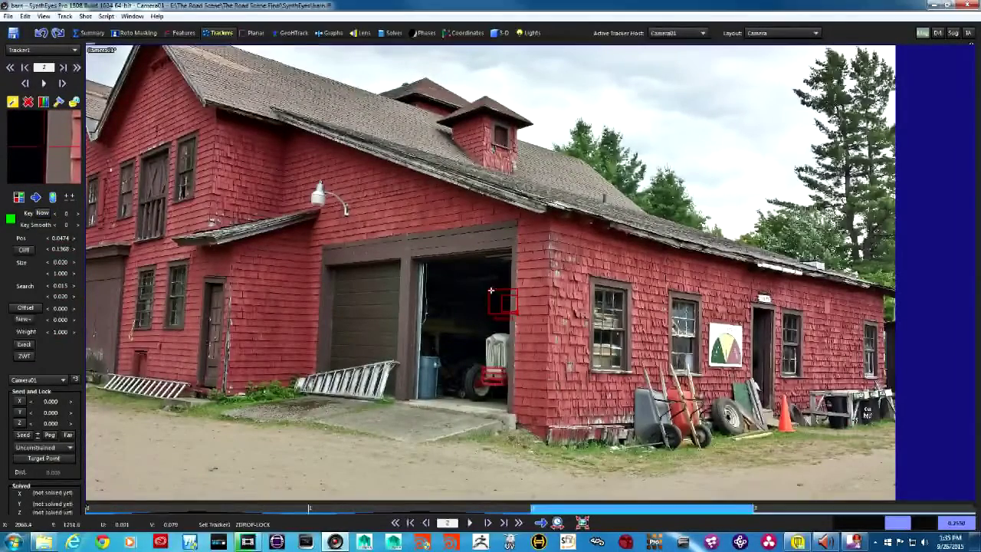
pyautogui.click(500, 298)
pyautogui.moveTo(502, 302); pyautogui.dragTo(589, 276)
pyautogui.press('Left')
pyautogui.press('Right')
pyautogui.press('Left')
pyautogui.scroll(-2, 586, 312)
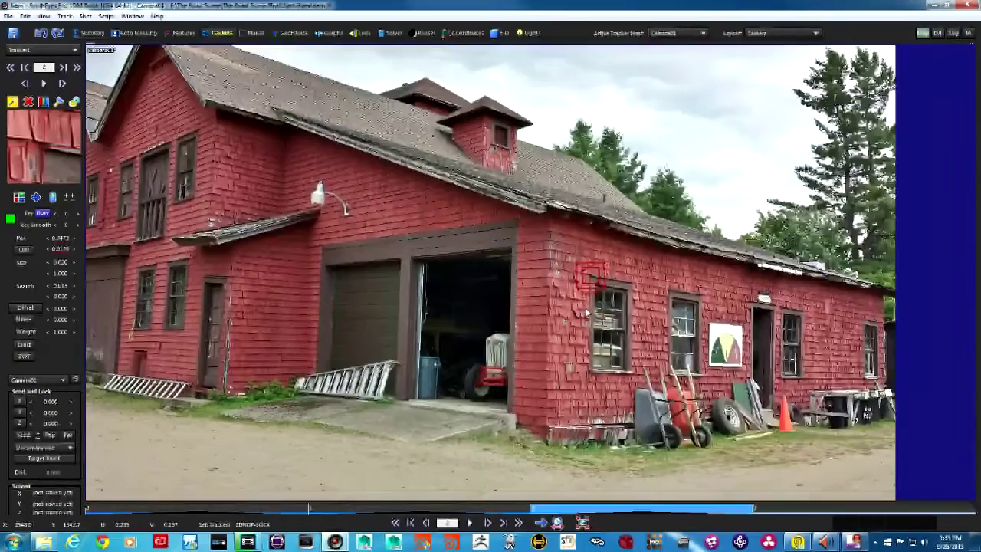
pyautogui.scroll(2, 586, 313)
pyautogui.scroll(-1, 587, 313)
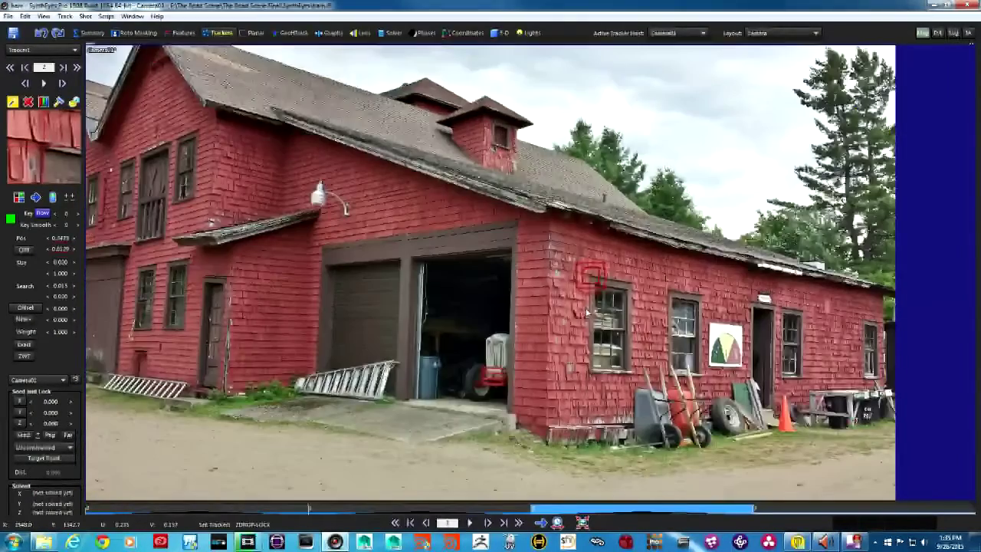
pyautogui.scroll(-1, 563, 232)
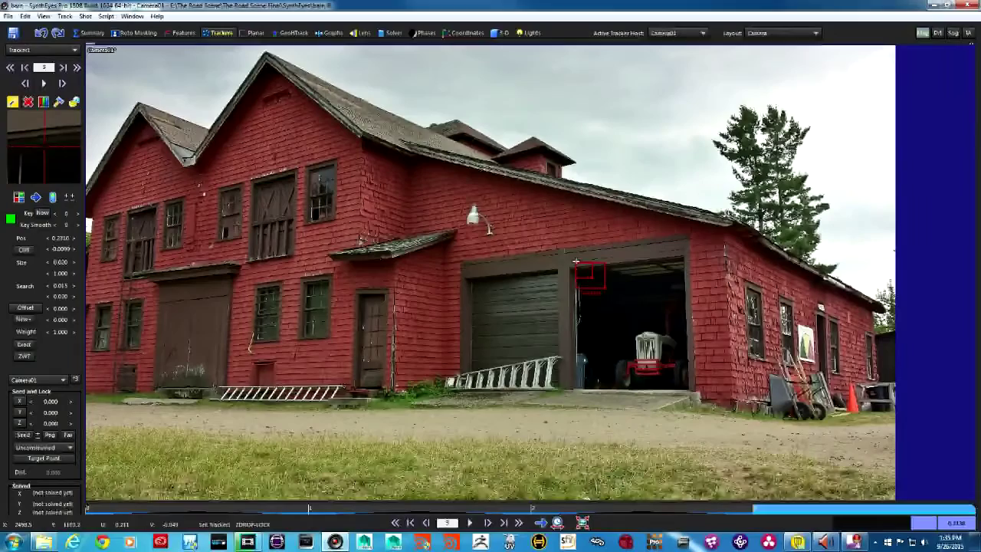
# Step: Position the tracker on the upper-left corner of the same window frame in frame 3 and compare it with frame 2
pyautogui.moveTo(585, 272); pyautogui.dragTo(743, 281)
pyautogui.scroll(1, 745, 294)
pyautogui.press('Right')
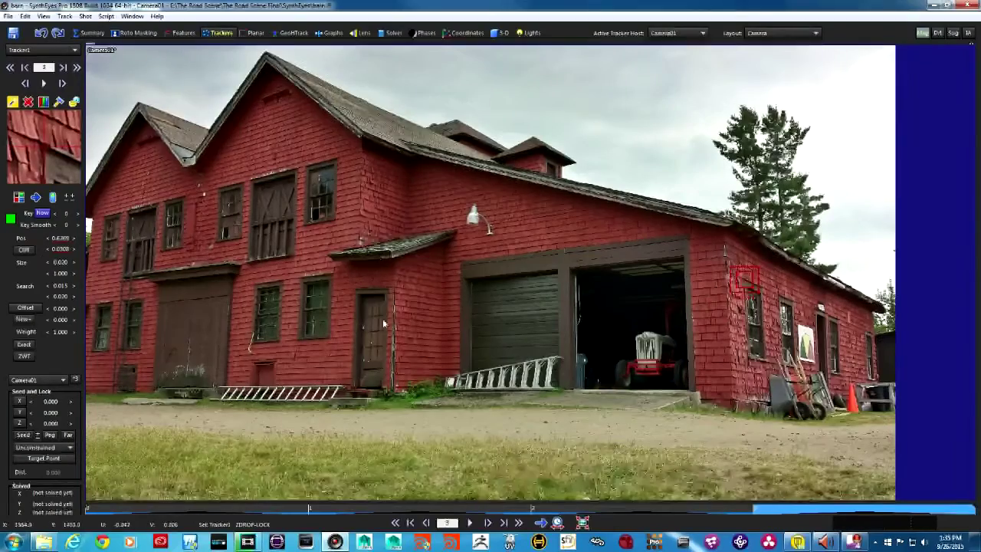
pyautogui.press('Left')
pyautogui.press('Right')
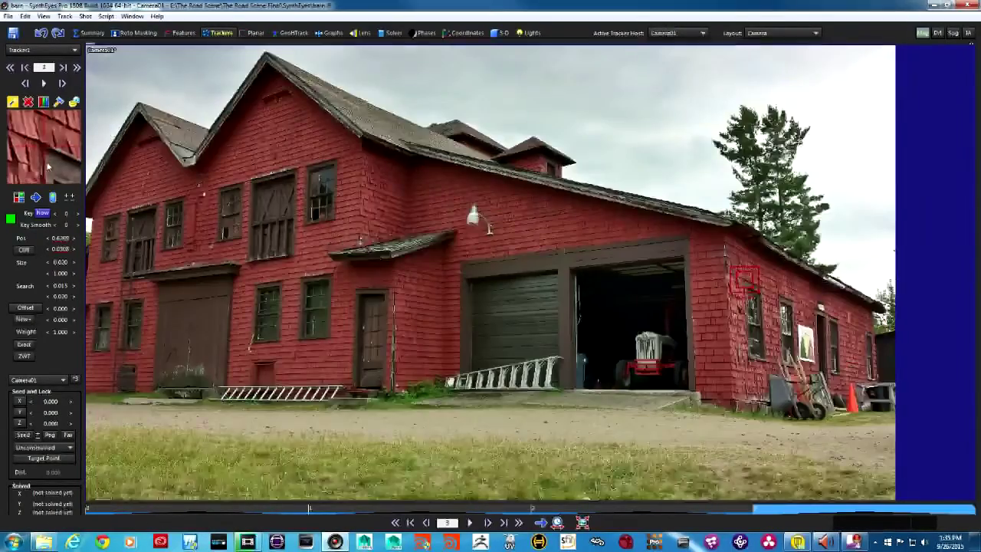
pyautogui.press('Left')
pyautogui.press('Right')
pyautogui.scroll(1, 47, 160)
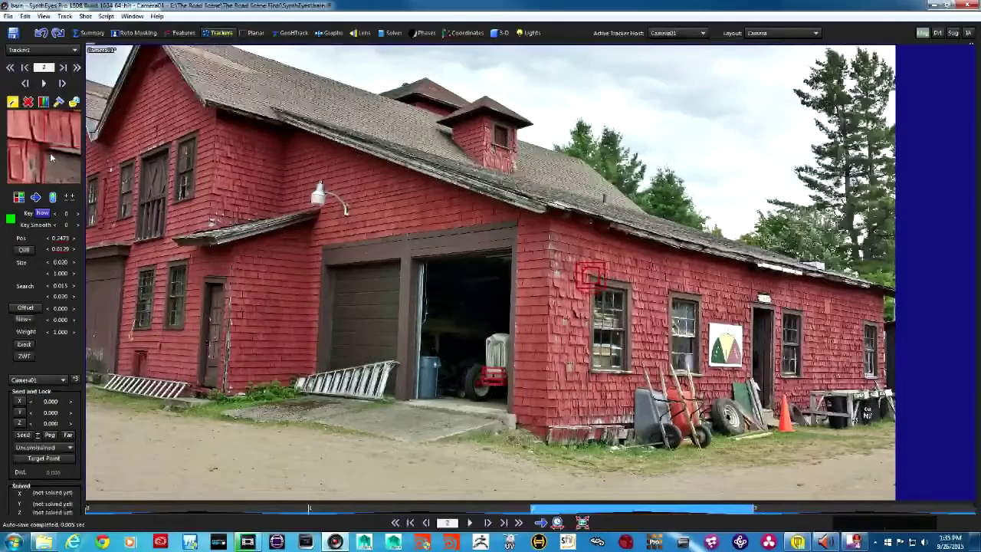
# Step: Fine-tune the tracker's placement in frame 2 and lock the tracker after checking it across the other frames
pyautogui.moveTo(46, 149); pyautogui.dragTo(48, 151)
pyautogui.press('Left')
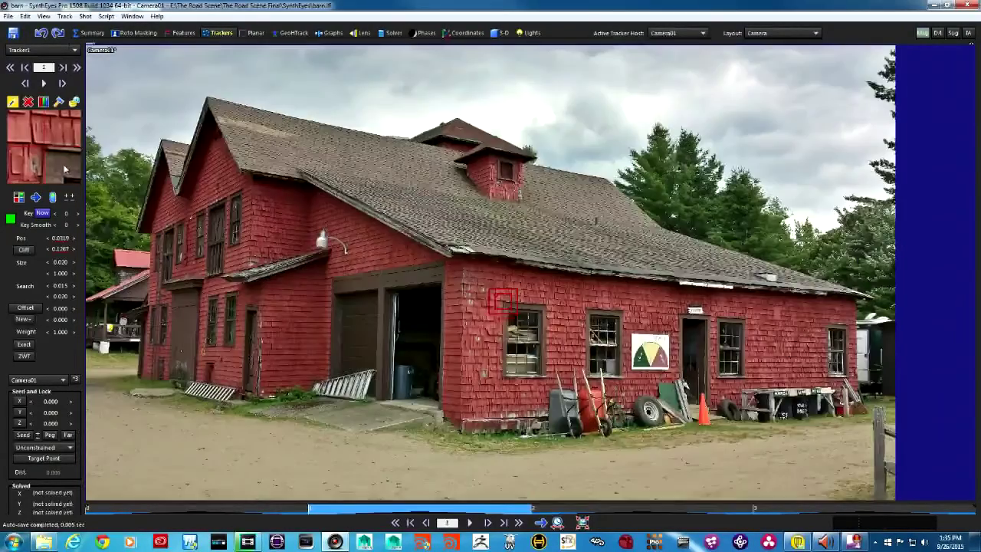
pyautogui.press('Right')
pyautogui.press('Left')
pyautogui.scroll(1, 65, 169)
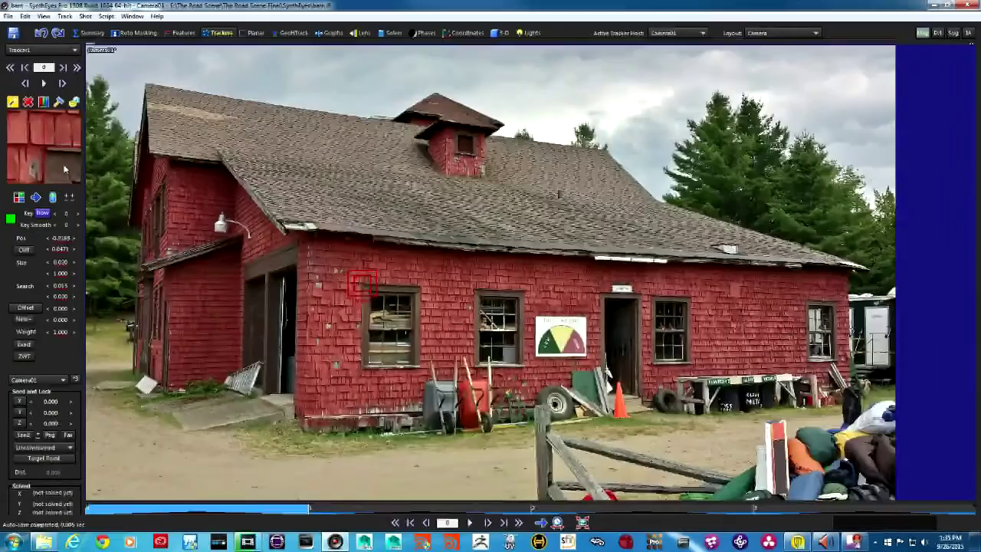
pyautogui.scroll(-3, 65, 169)
pyautogui.scroll(1, 64, 169)
pyautogui.scroll(2, 64, 169)
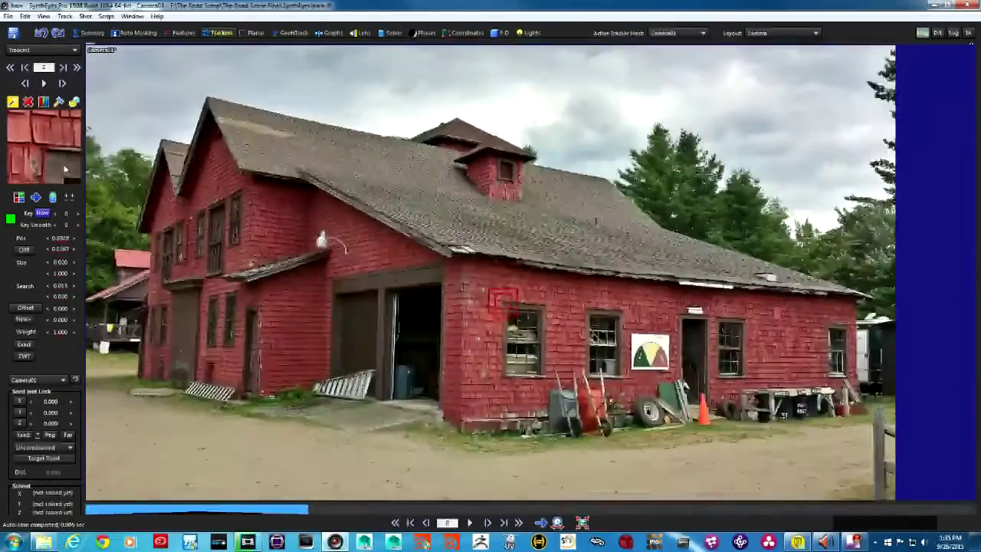
pyautogui.scroll(-3, 64, 169)
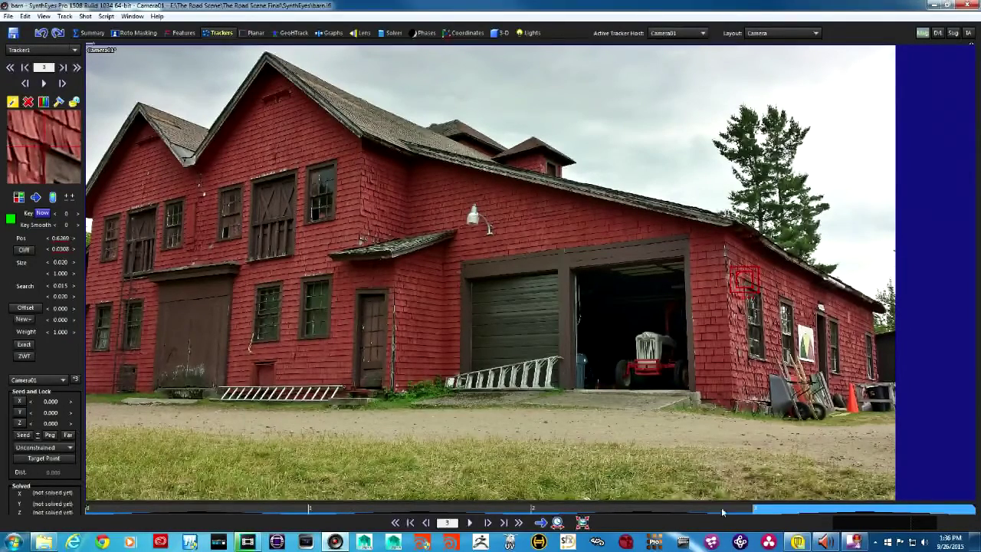
pyautogui.click(74, 101)
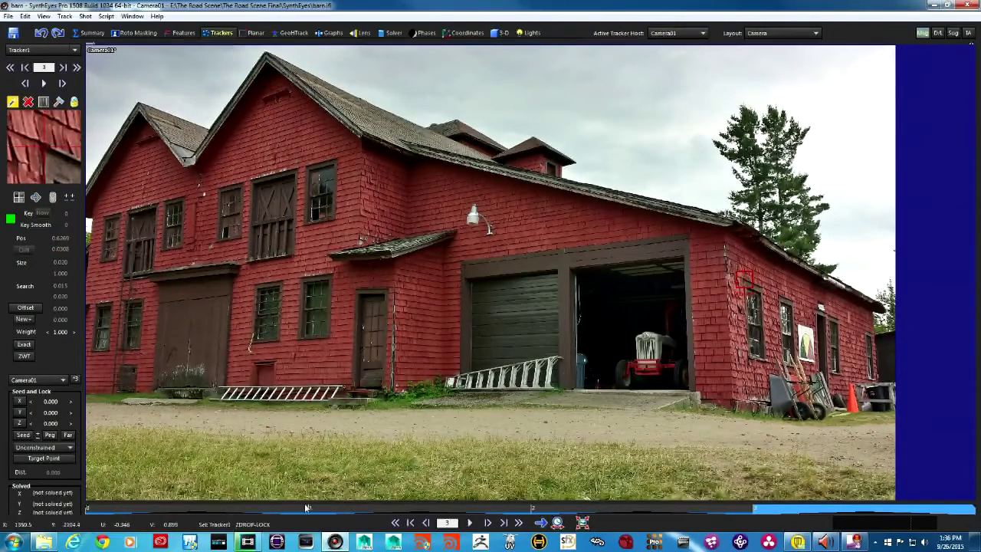
# Step: On frame 0, create a second tracker on the upper-right corner of the same window's frame
pyautogui.click(230, 509)
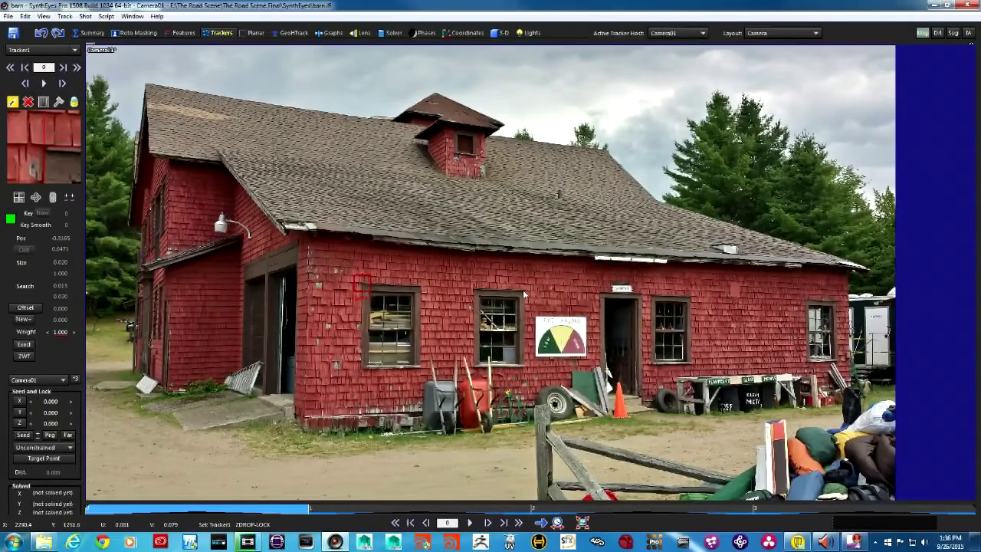
pyautogui.click(420, 285)
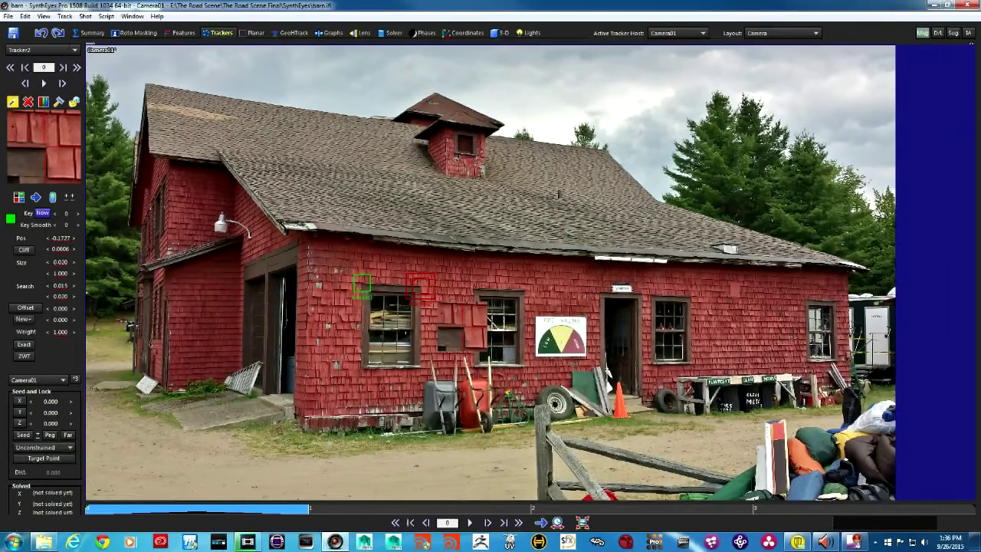
pyautogui.moveTo(419, 286); pyautogui.dragTo(421, 289)
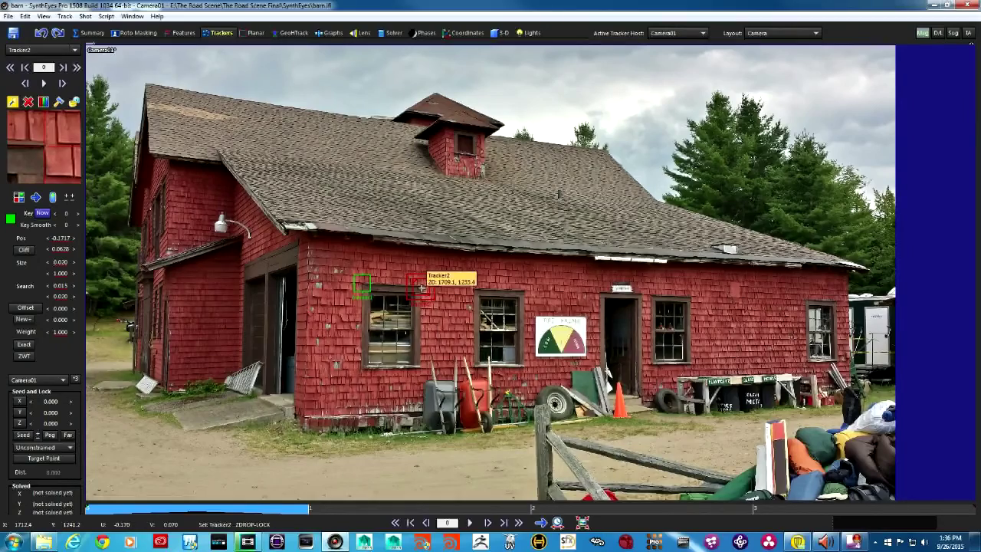
# Step: Position the second tracker on the window's upper-right corner in frame 1 and compare it with frame 0
pyautogui.press('Right')
pyautogui.moveTo(421, 288); pyautogui.dragTo(548, 306)
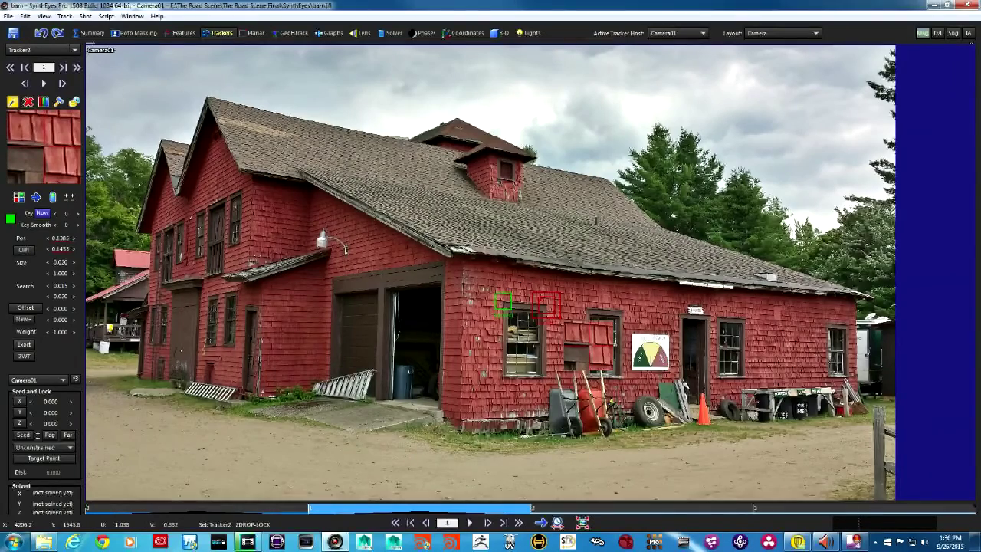
pyautogui.press('Left')
pyautogui.press('Right')
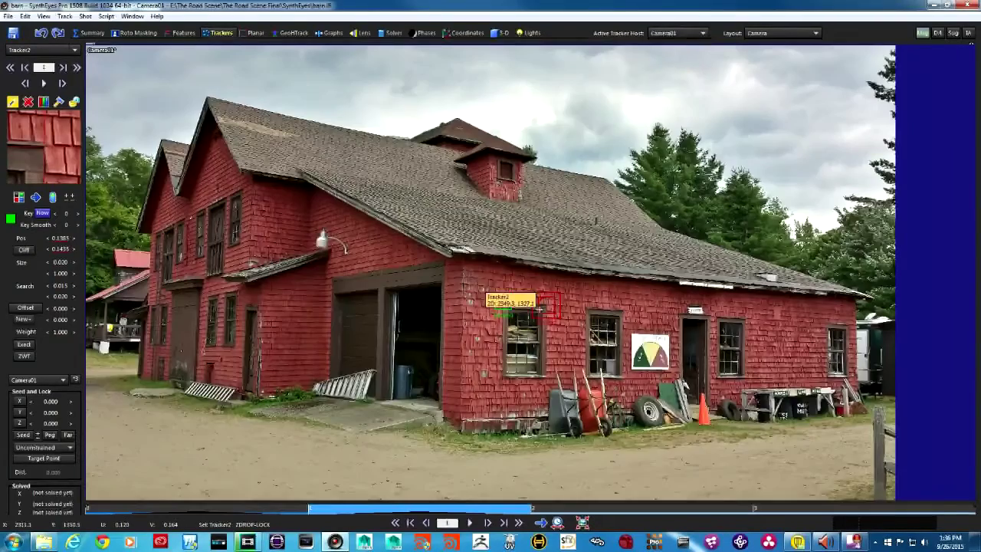
# Step: Position the second tracker on the window's upper-right corner in frame 2 and compare it with frame 1
pyautogui.press('Right')
pyautogui.moveTo(546, 305); pyautogui.dragTo(629, 284)
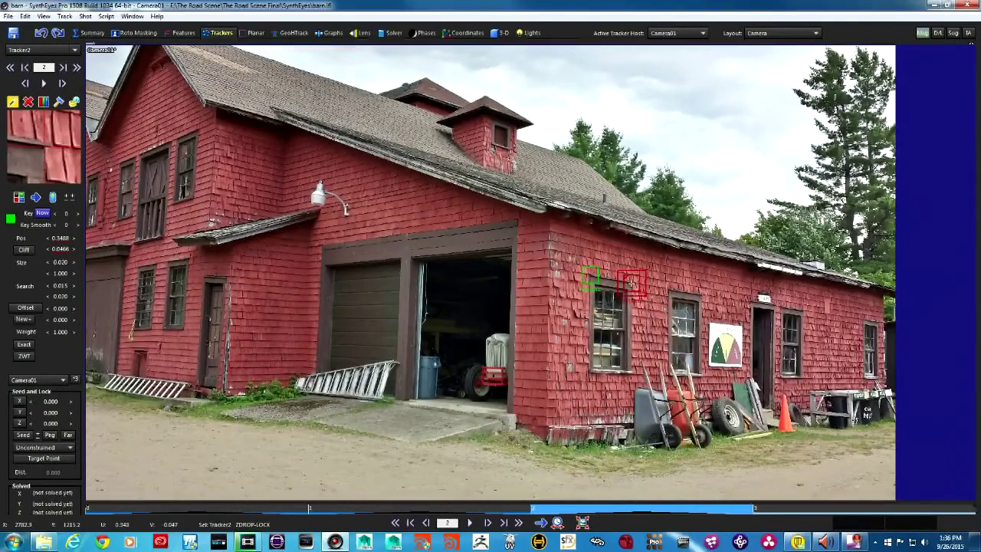
pyautogui.press('Left')
pyautogui.press('Right')
pyautogui.press('Left')
pyautogui.press('Right')
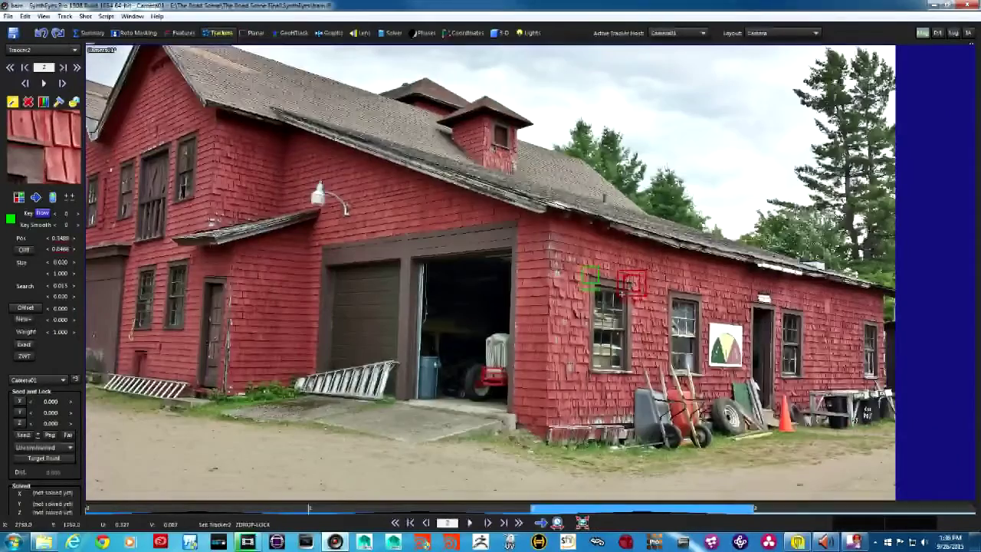
# Step: Position the second tracker on the window's upper-right corner in frame 3 and fine-tune its placement
pyautogui.press('.')
pyautogui.moveTo(632, 283); pyautogui.dragTo(761, 289)
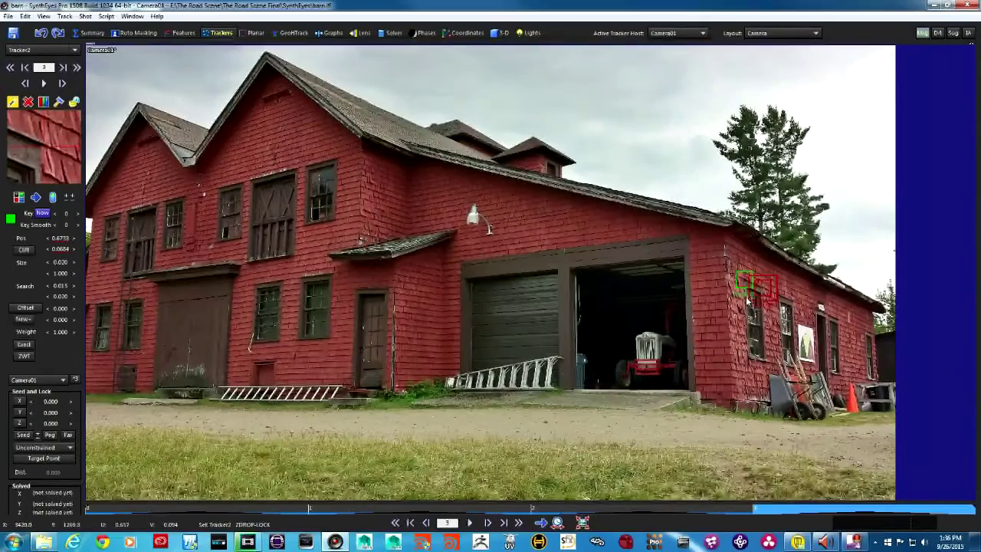
pyautogui.moveTo(44, 145); pyautogui.dragTo(45, 147)
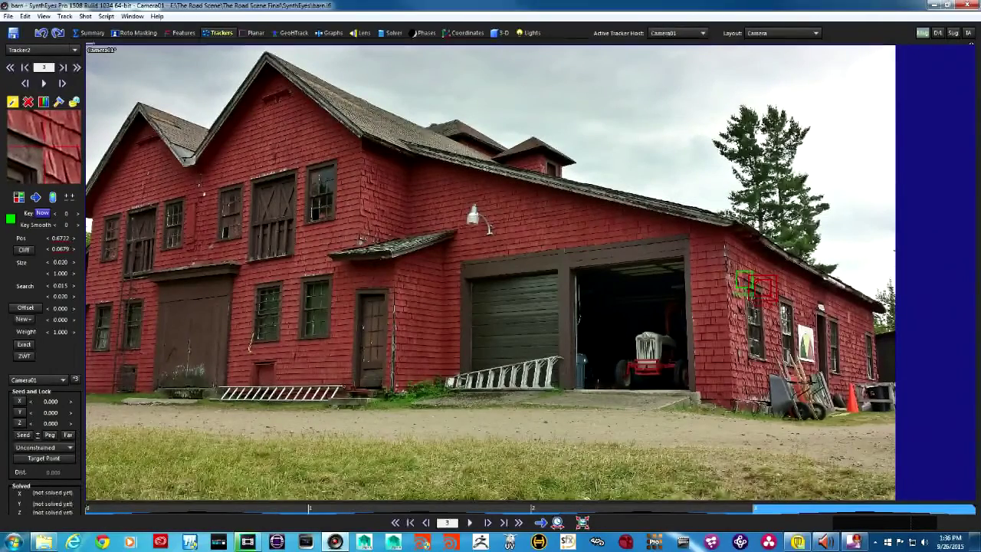
# Step: Compare the second tracker's placement between frames 2 and 3, and lock the tracker
pyautogui.press('s')
pyautogui.press('d')
pyautogui.press('s')
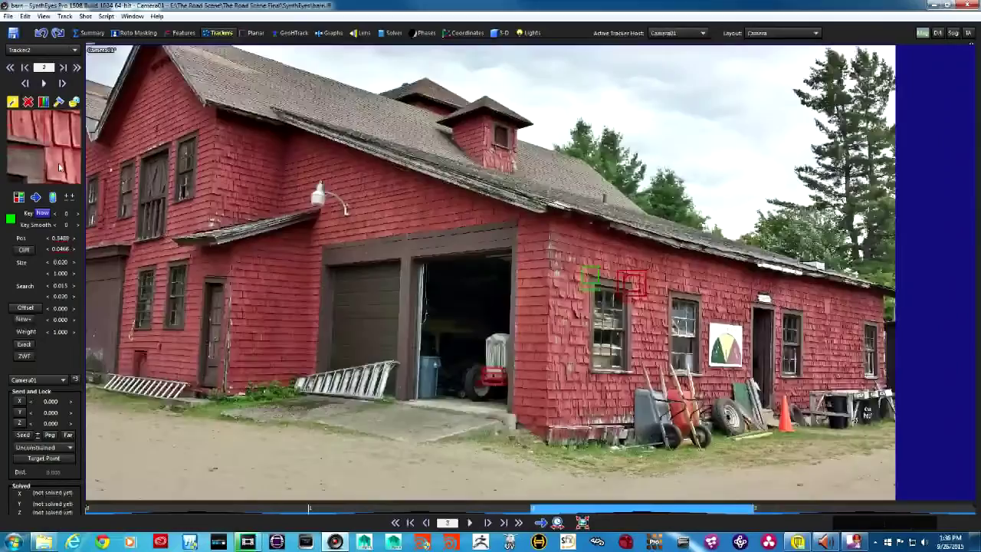
pyautogui.press('d')
pyautogui.press('s')
pyautogui.press('d')
pyautogui.press('s')
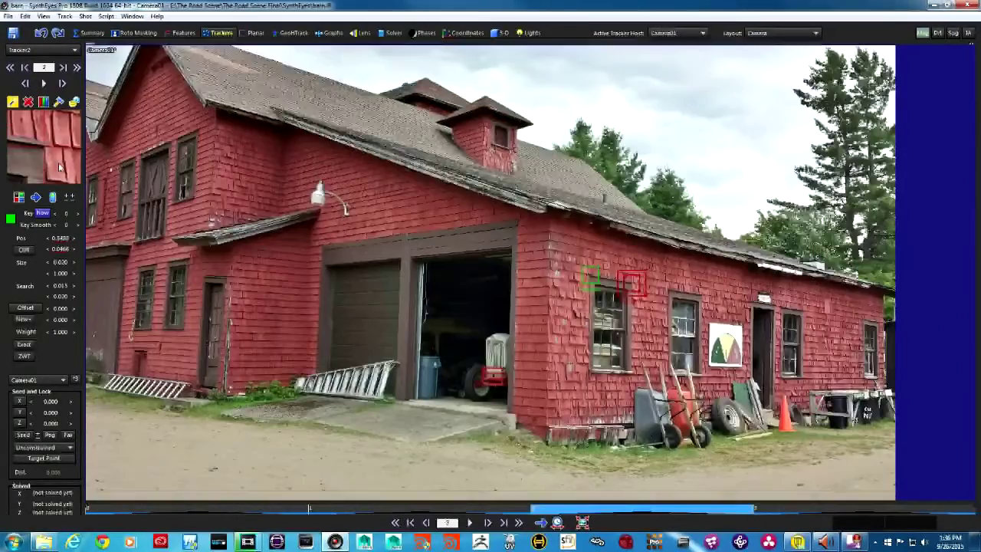
pyautogui.press('d')
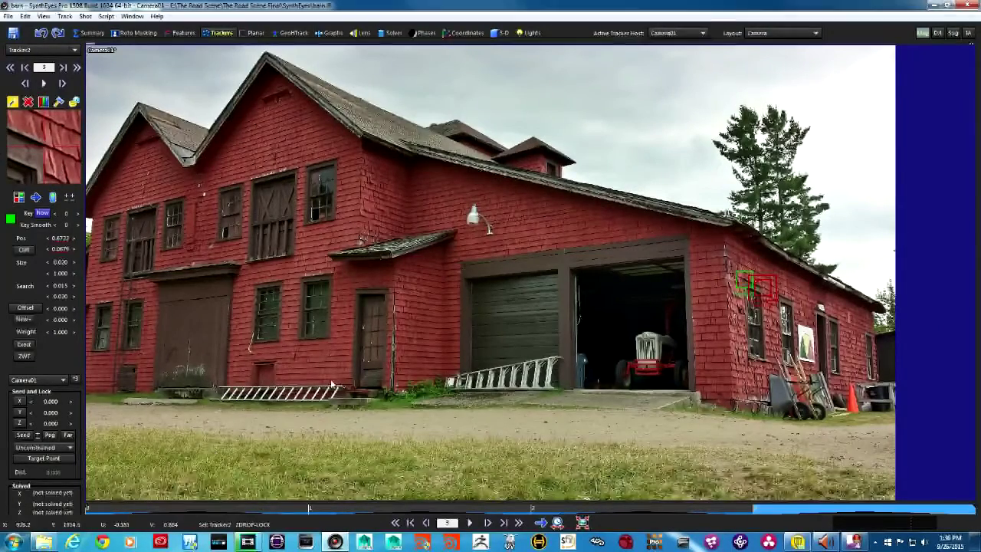
pyautogui.click(74, 105)
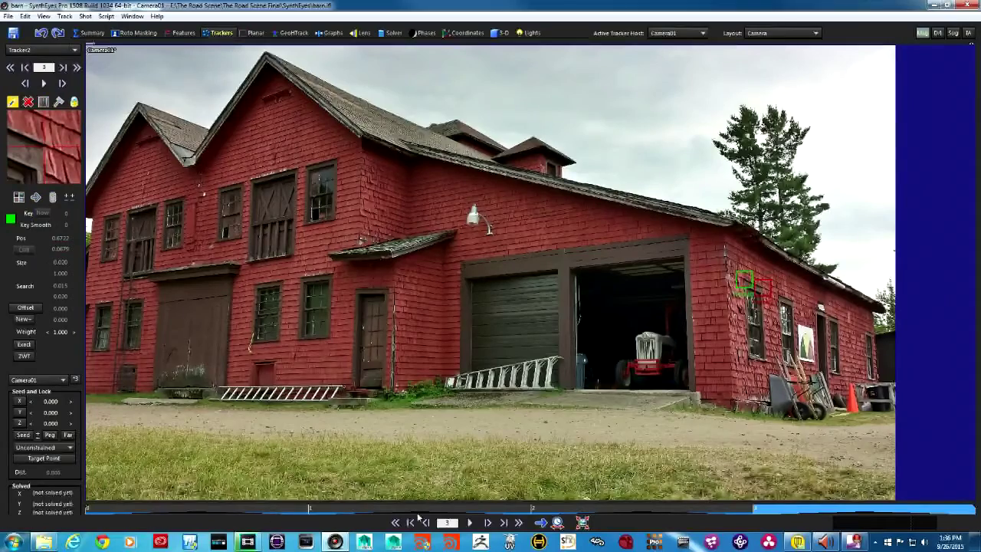
# Step: Create a third tracker on the same window's lower-left corner in frame 0, and match it to that corner in frame 1
pyautogui.moveTo(413, 511); pyautogui.dragTo(234, 509)
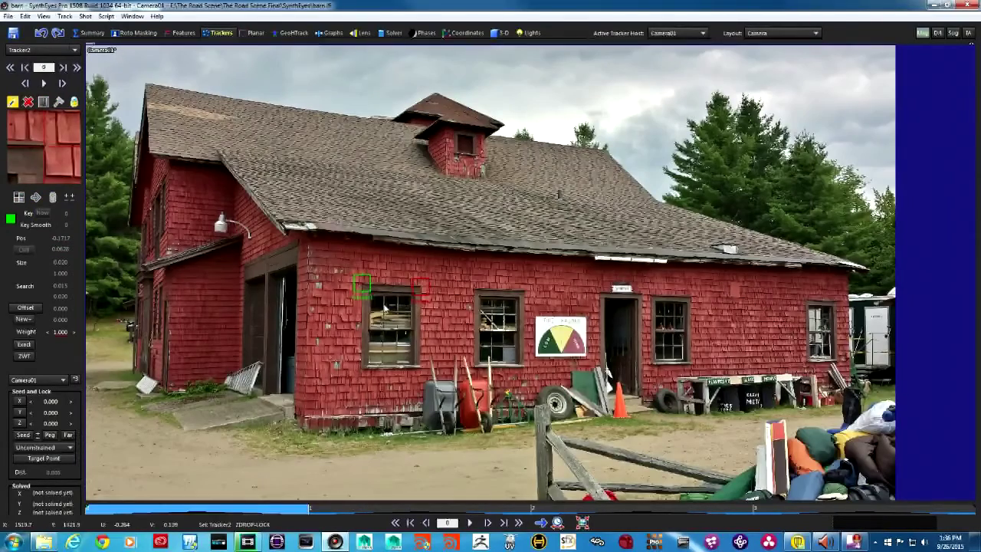
pyautogui.click(361, 367)
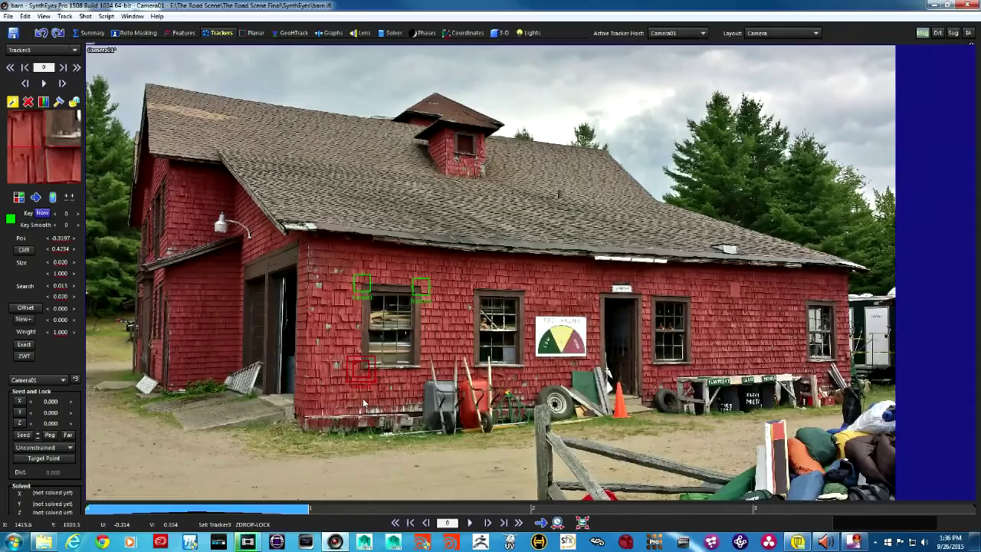
pyautogui.press('Right')
pyautogui.moveTo(473, 377); pyautogui.dragTo(504, 380)
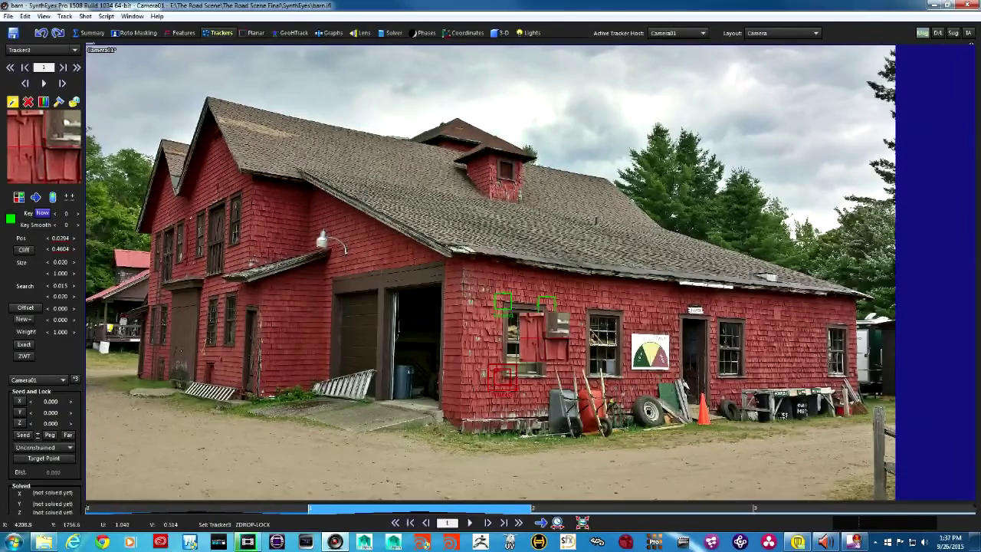
pyautogui.press('Left')
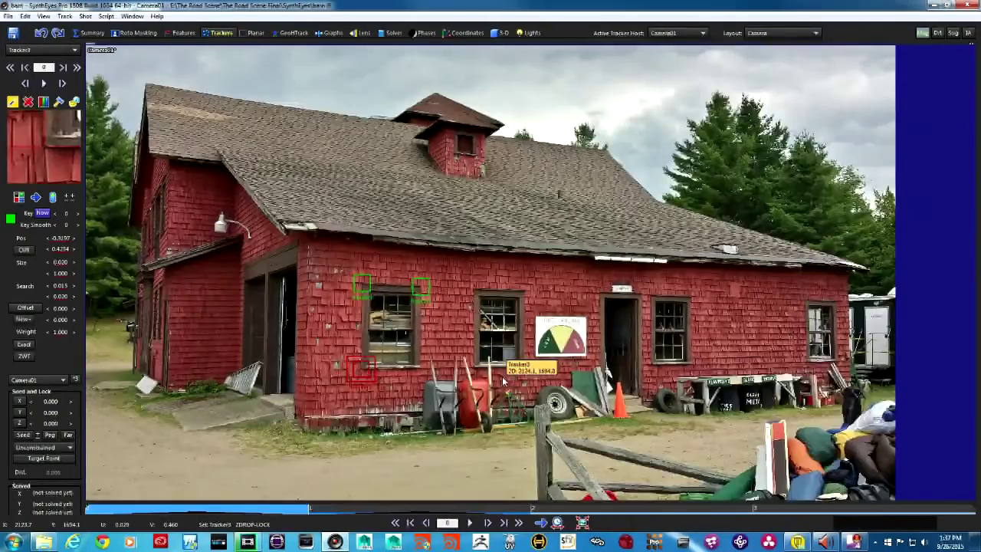
pyautogui.press('Right')
# Step: Position the third tracker on the window's lower-left corner in frame 2 and compare it with frame 1
pyautogui.press('Right')
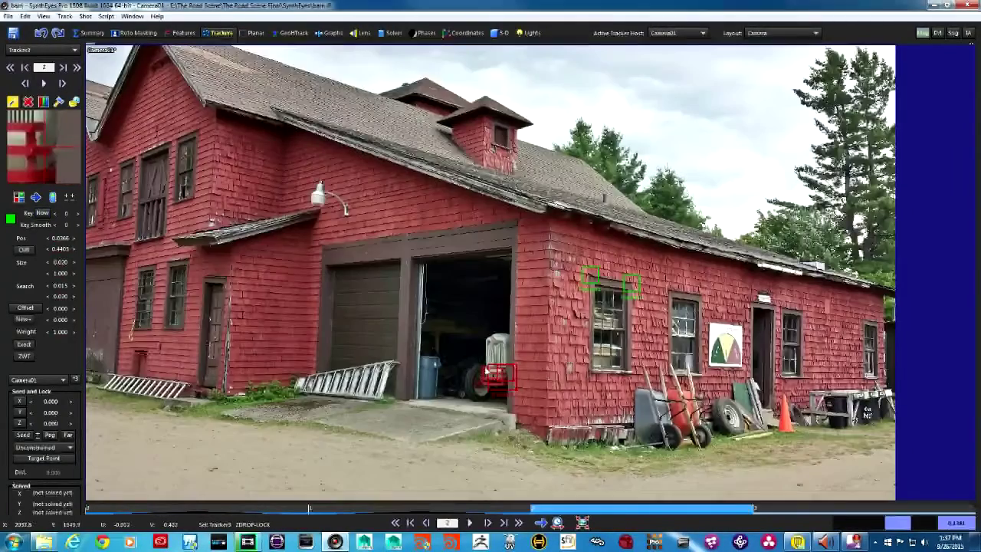
pyautogui.moveTo(499, 376); pyautogui.dragTo(589, 372)
pyautogui.press('Left')
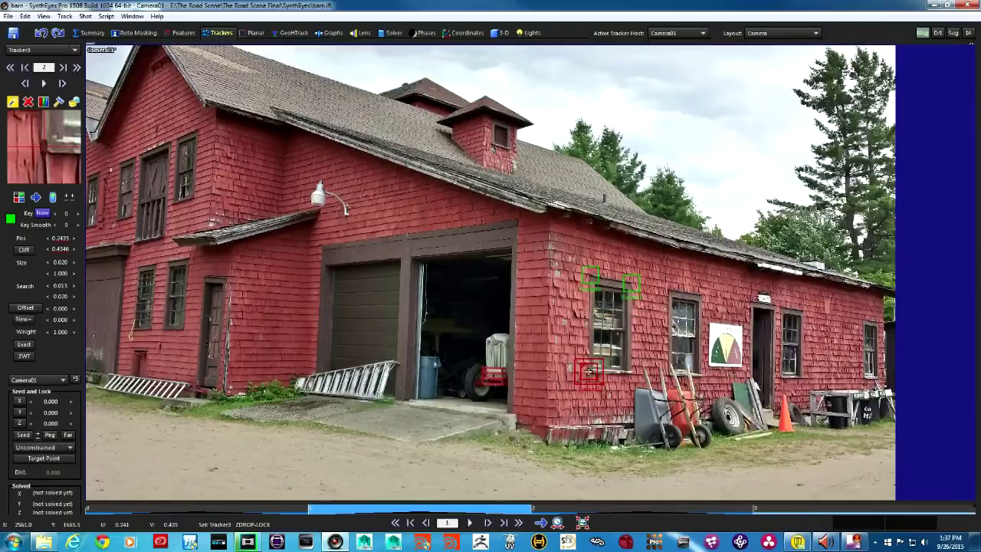
pyautogui.press('Right')
pyautogui.press('Left')
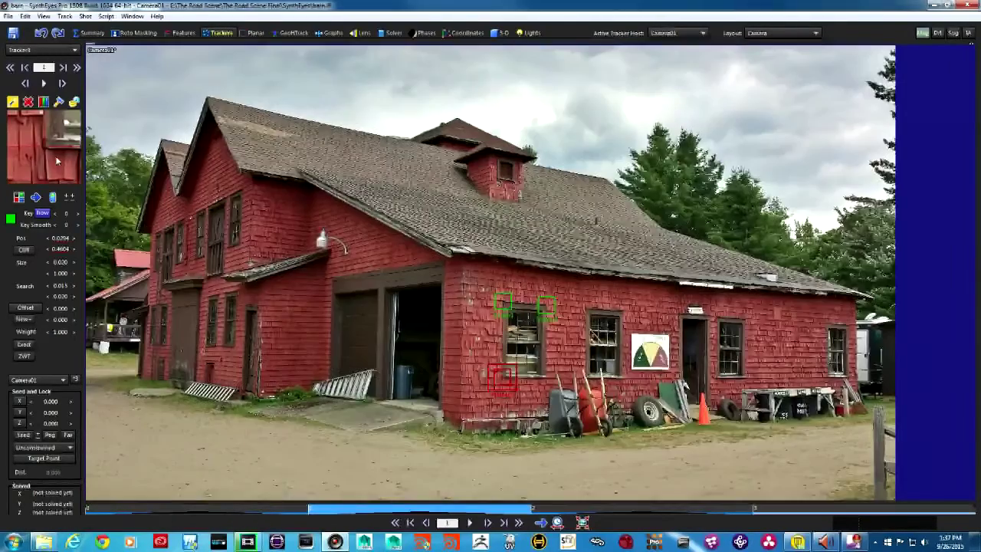
pyautogui.press('Right')
# Step: Fine-tune the third tracker in frame 2 until it matches its placement in frame 1
pyautogui.moveTo(51, 152); pyautogui.dragTo(52, 148)
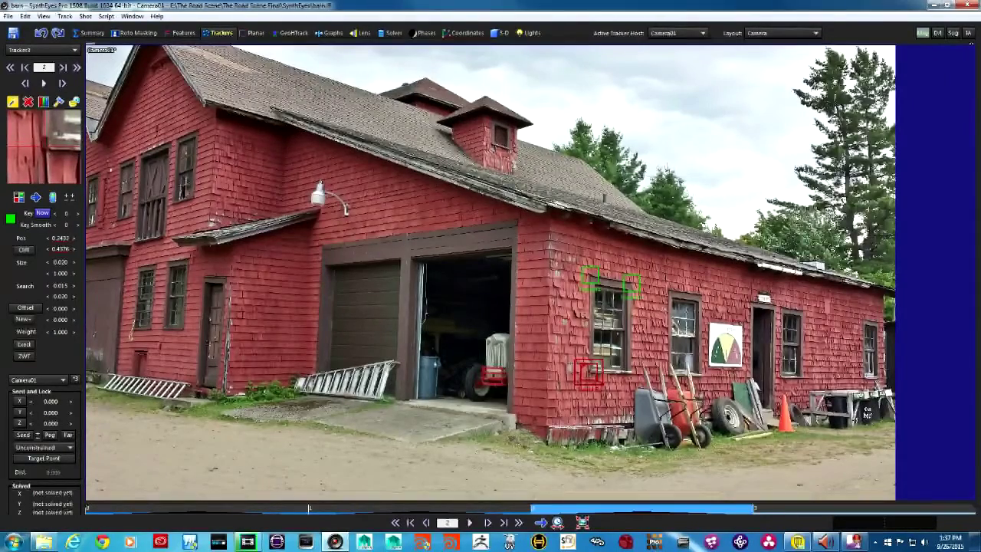
pyautogui.press(',')
pyautogui.press('.')
pyautogui.press(',')
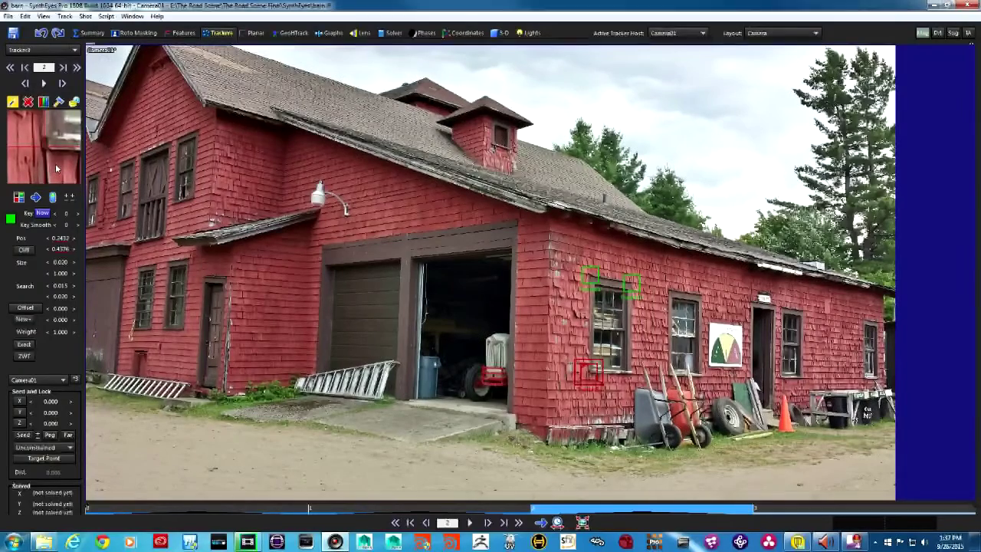
pyautogui.press('.')
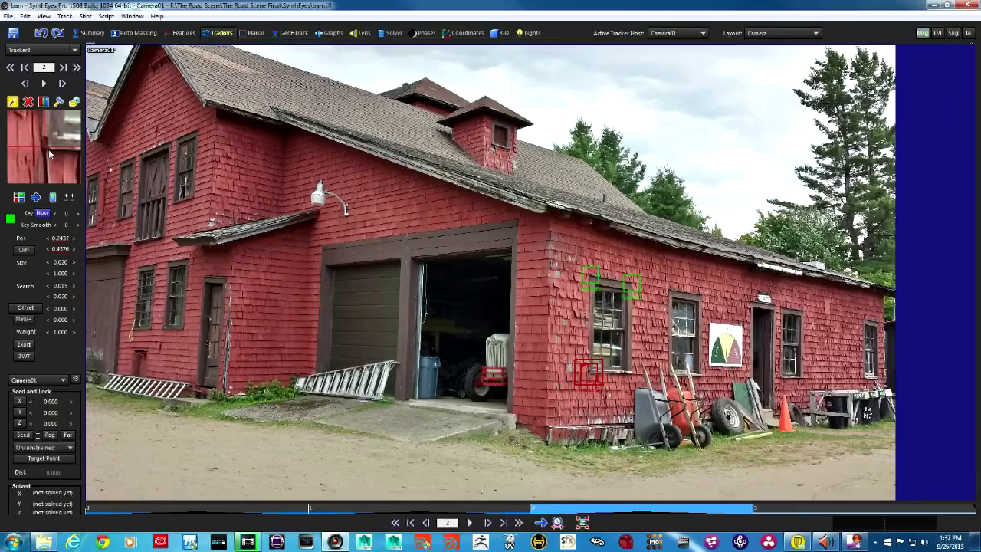
pyautogui.moveTo(43, 147); pyautogui.dragTo(42, 146)
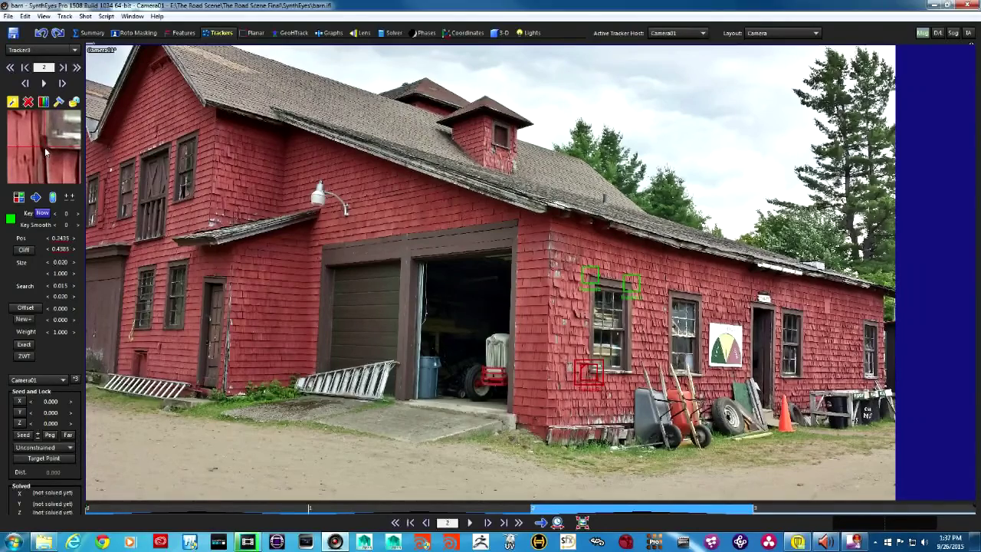
pyautogui.press('Left')
pyautogui.press('Right')
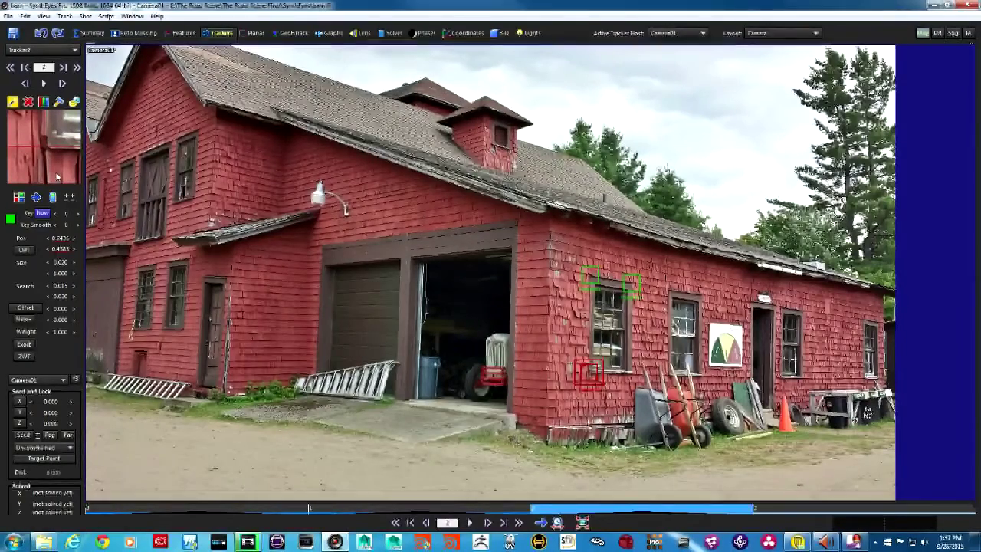
pyautogui.press('Left')
pyautogui.press('Right')
# Step: Position the third tracker on the window's lower-left corner in frame 3 and compare it with frame 2
pyautogui.press('Right')
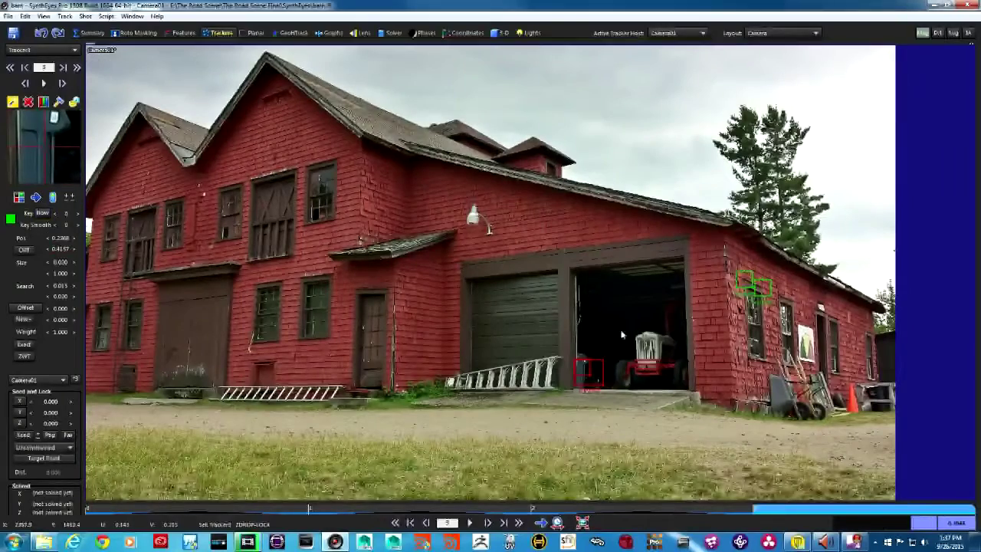
pyautogui.moveTo(589, 373); pyautogui.dragTo(748, 358)
pyautogui.press('Left')
pyautogui.press('d')
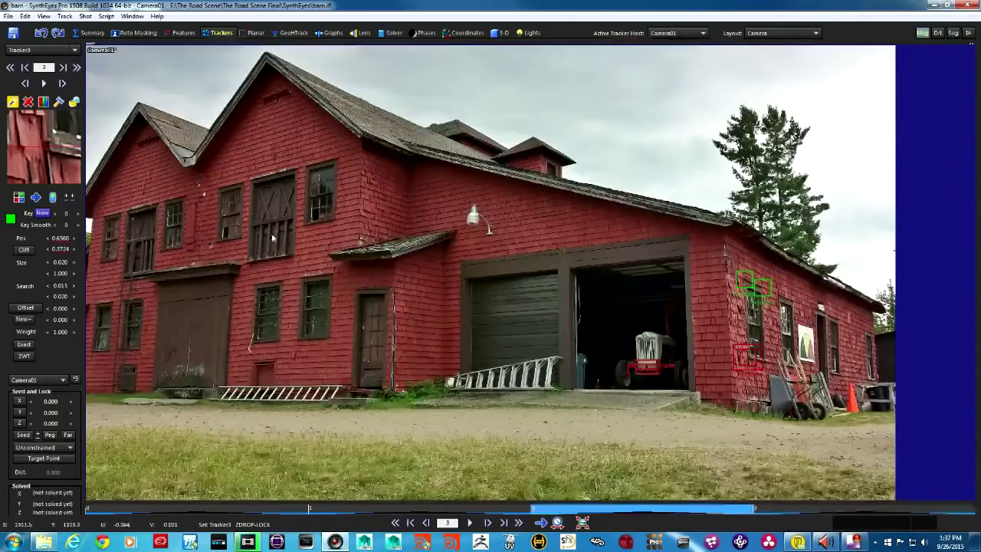
# Step: Fine-tune the third tracker's position in frame 3 against its placement on the window corner in frame 2
pyautogui.press('s')
pyautogui.press('d')
pyautogui.moveTo(60, 157); pyautogui.dragTo(46, 153)
pyautogui.press('s')
pyautogui.press('d')
pyautogui.press('s')
pyautogui.press('d')
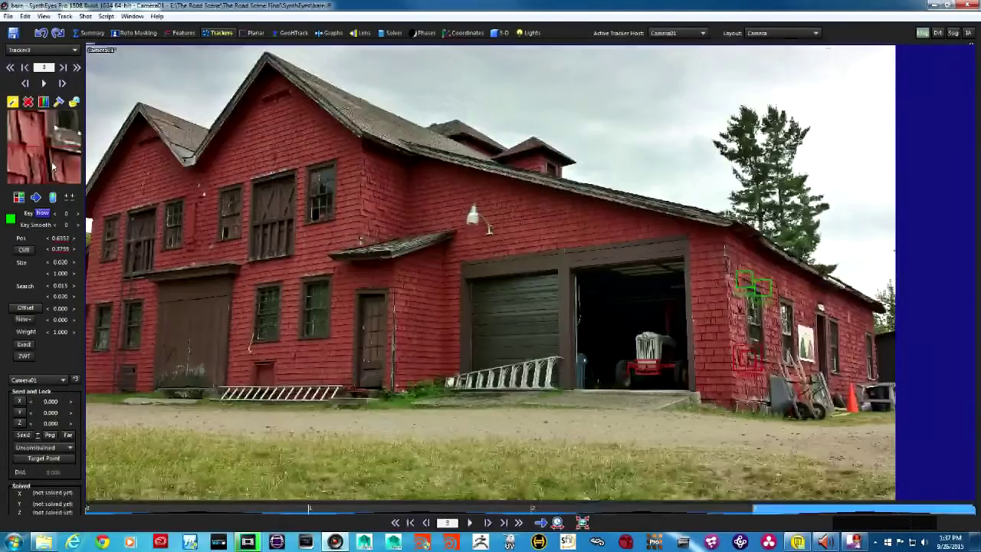
pyautogui.press('s')
pyautogui.press('d')
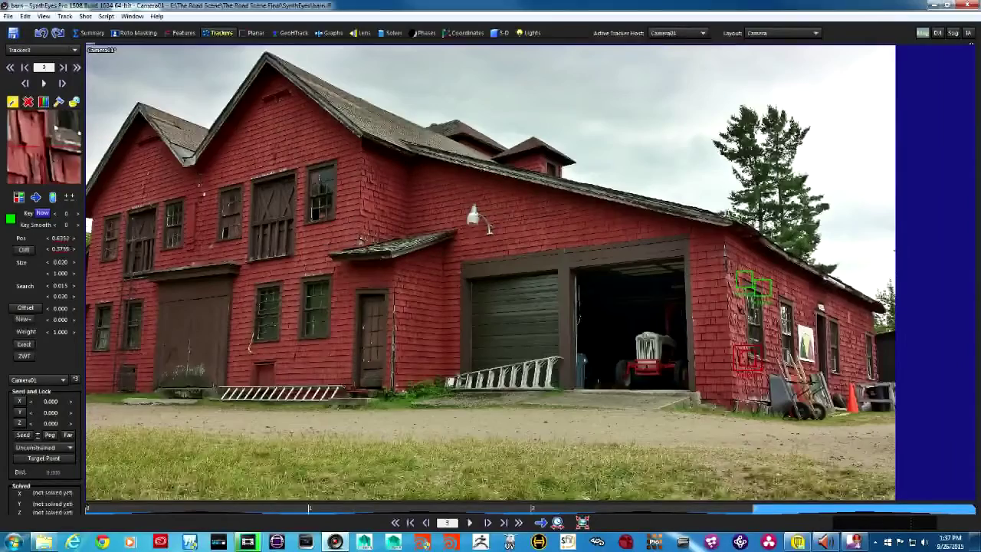
# Step: Nudge the third tracker once more in frame 3 and compare its close-up with frame 2 until the shingle pattern matches
pyautogui.moveTo(52, 167); pyautogui.dragTo(47, 164)
pyautogui.press('s')
pyautogui.press('d')
pyautogui.press('s')
pyautogui.press('d')
pyautogui.press('s')
pyautogui.press('d')
pyautogui.press('s')
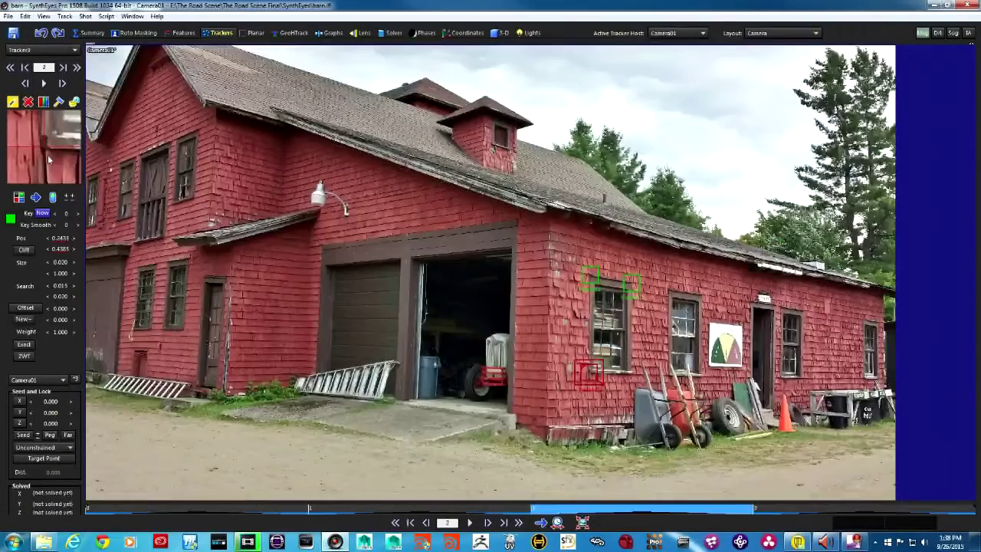
pyautogui.press('d')
pyautogui.press('s')
pyautogui.press('d')
pyautogui.press('s')
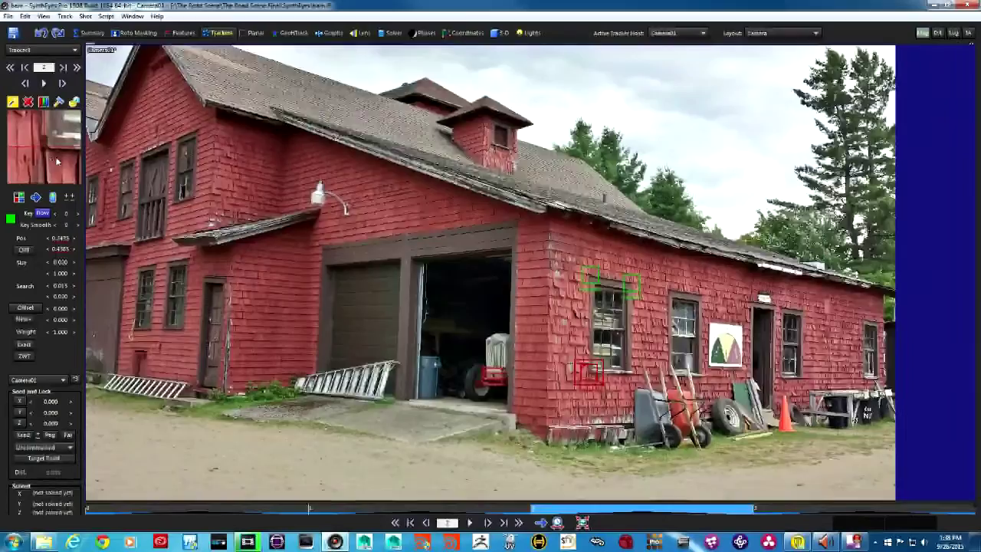
pyautogui.press('s')
pyautogui.press('d')
pyautogui.press('d')
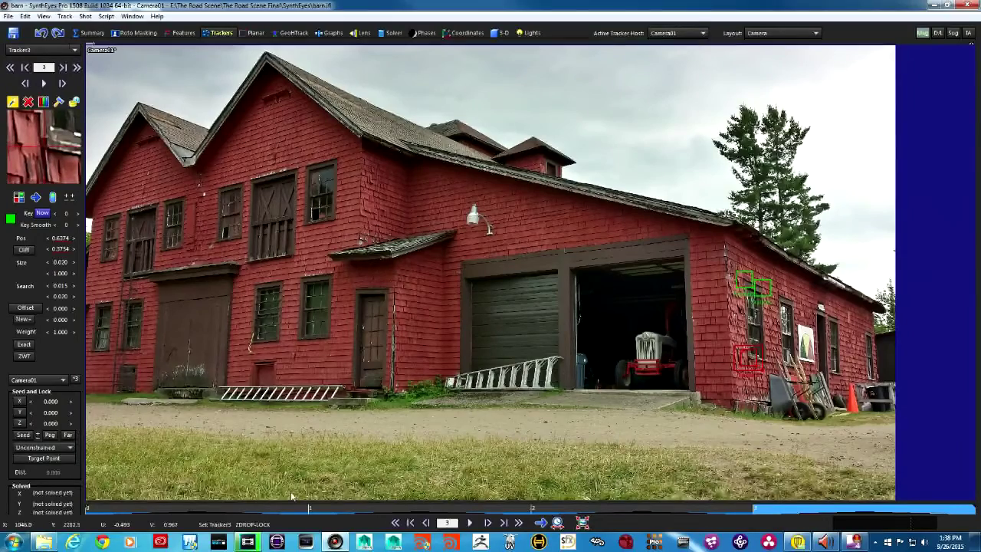
# Step: Create a fourth tracker on the same window's lower-right corner in frame 0, and match it to that corner in frame 1
pyautogui.click(222, 506)
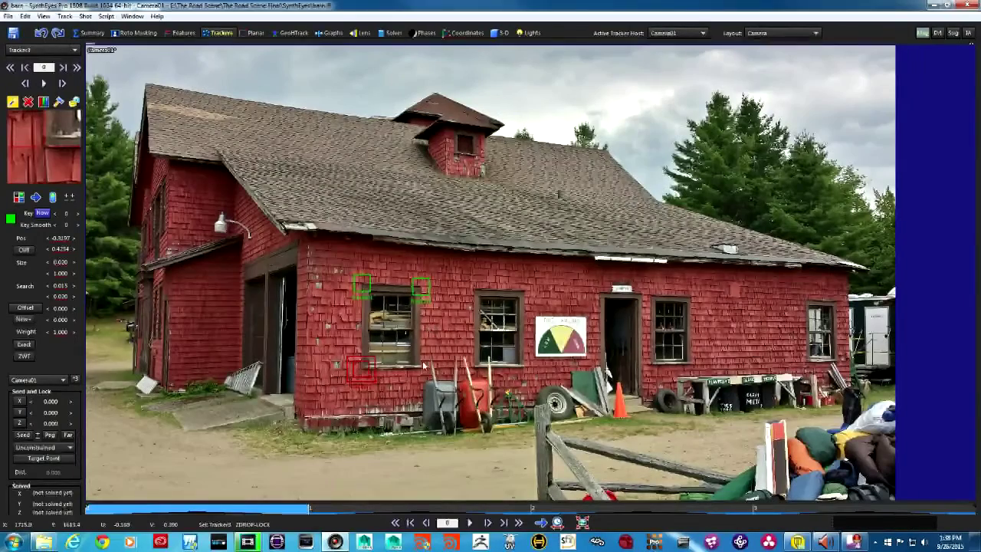
pyautogui.moveTo(422, 373); pyautogui.dragTo(418, 367)
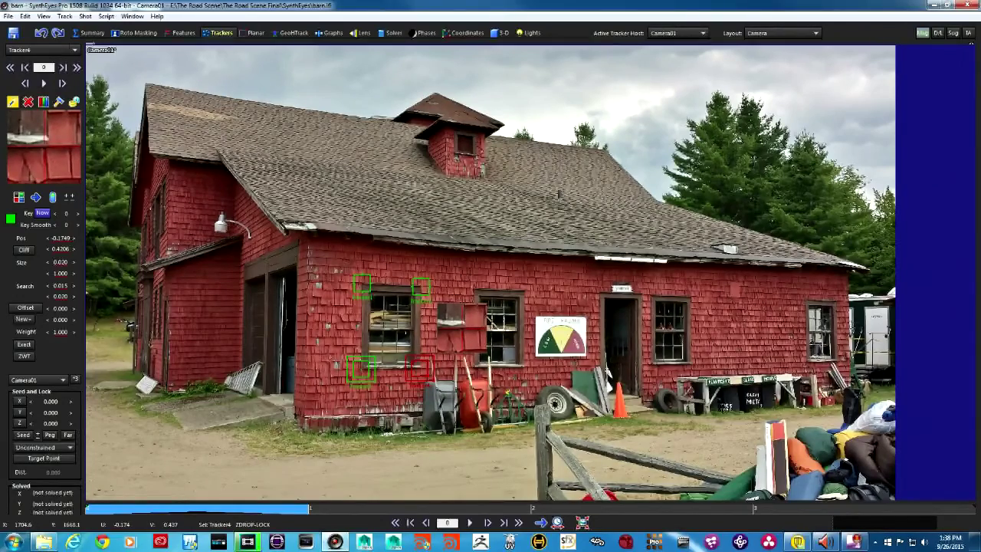
pyautogui.press('d')
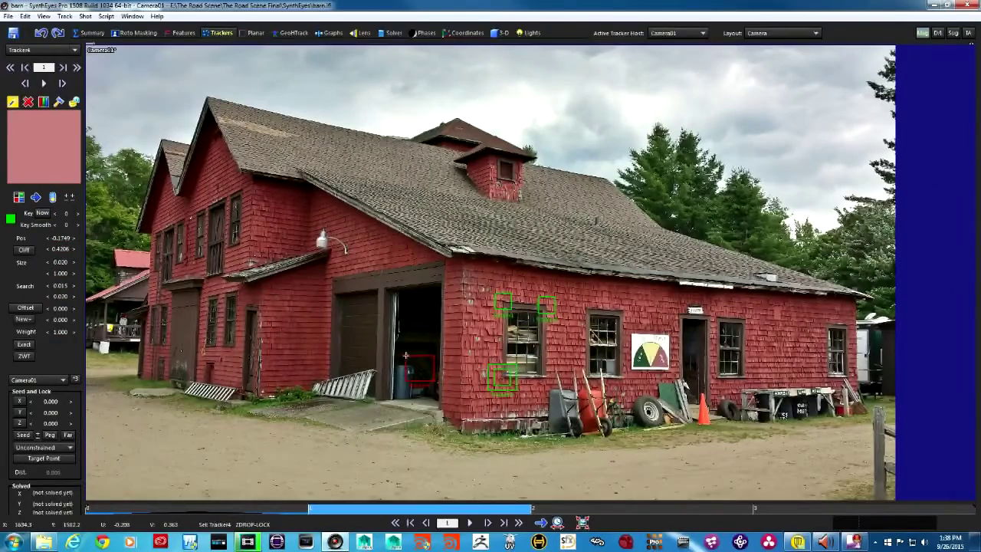
pyautogui.moveTo(418, 368); pyautogui.dragTo(544, 379)
pyautogui.press('s')
pyautogui.press('d')
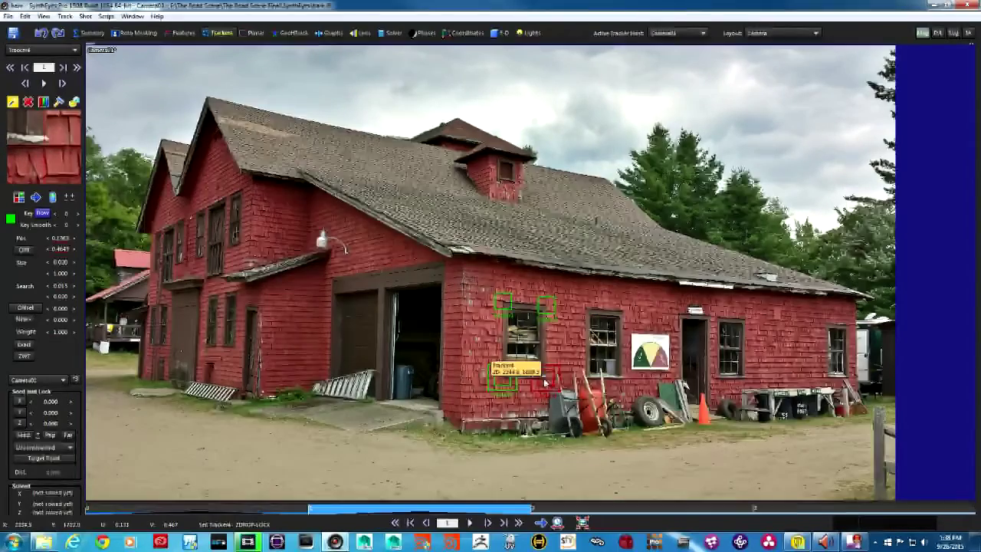
pyautogui.press('s')
pyautogui.press('d')
# Step: Position the fourth tracker on the window's lower-right corner in frame 2 and compare it with frame 1
pyautogui.press('d')
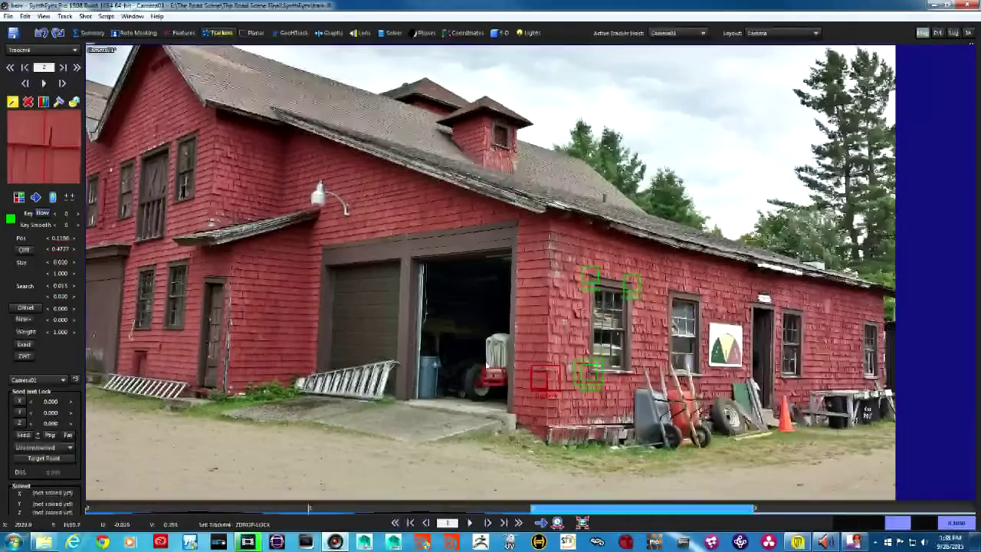
pyautogui.moveTo(541, 376); pyautogui.dragTo(628, 373)
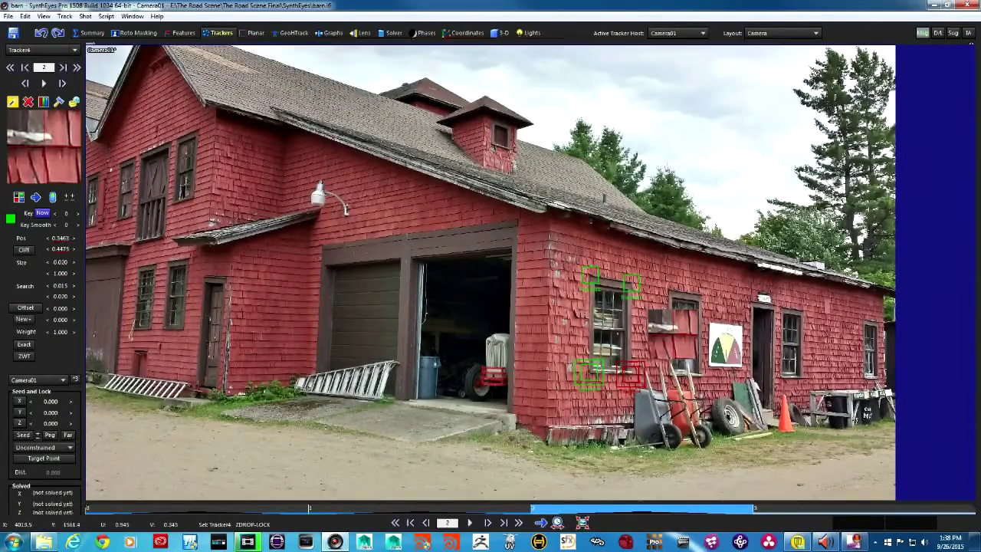
pyautogui.press('s')
pyautogui.press('d')
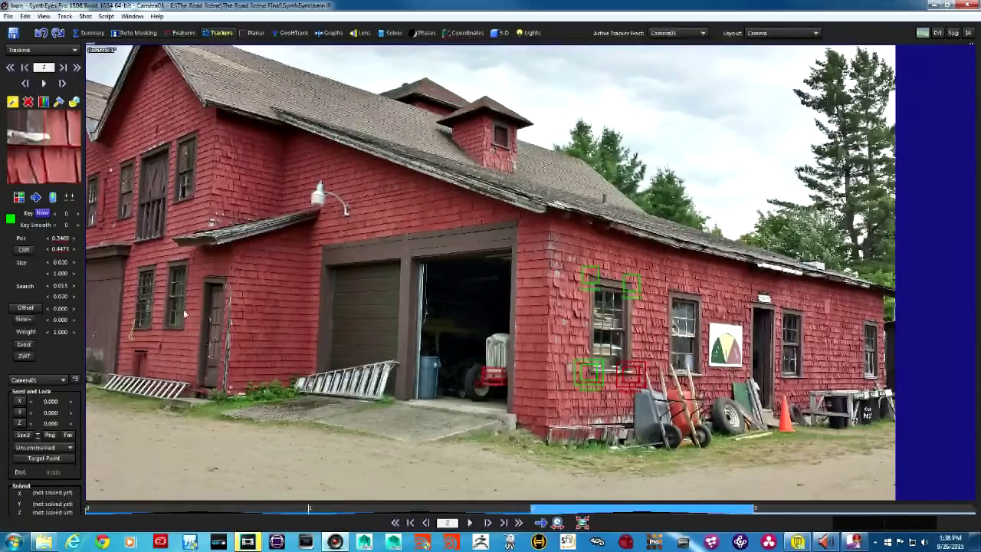
pyautogui.press('s')
pyautogui.press('d')
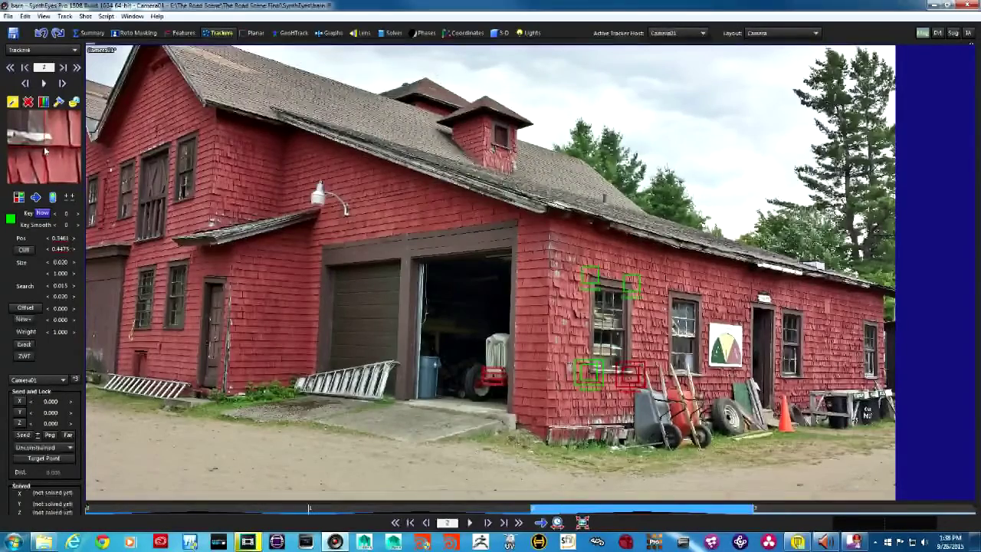
pyautogui.press('s')
pyautogui.press('d')
pyautogui.press('s')
pyautogui.press('d')
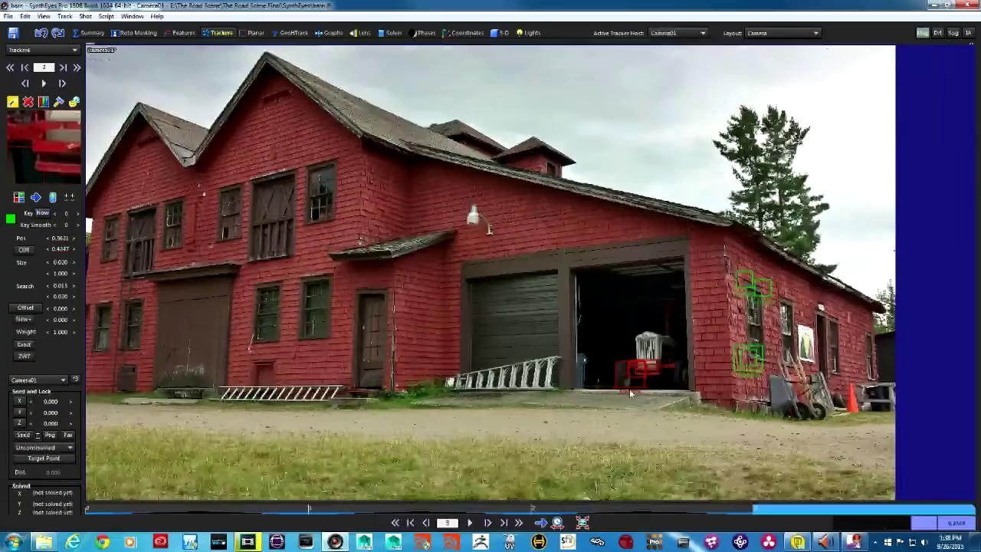
# Step: Position the fourth tracker on the window's lower-right corner in frame 3, fine-tune it, and compare it with frame 2
pyautogui.moveTo(638, 371); pyautogui.dragTo(765, 362)
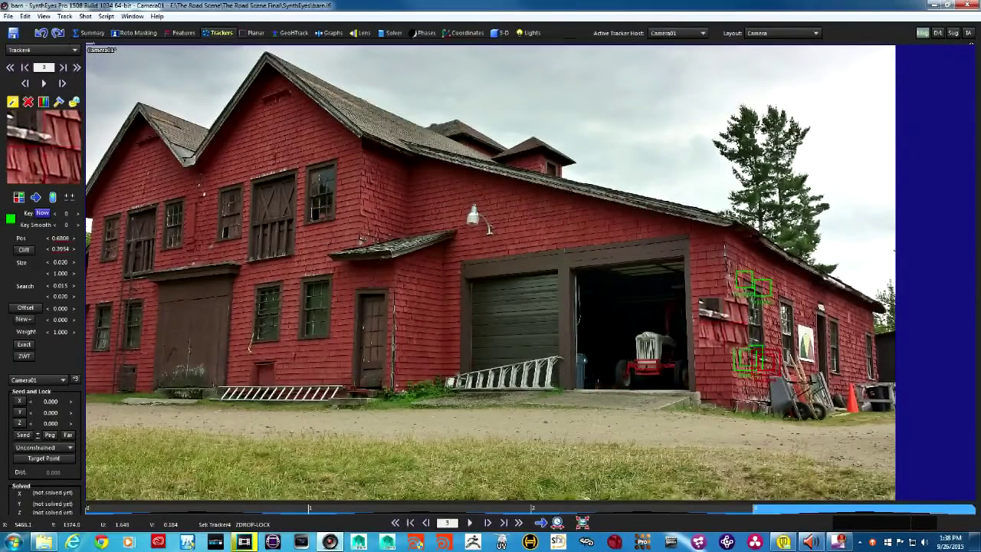
pyautogui.moveTo(47, 155); pyautogui.dragTo(48, 155)
pyautogui.scroll(1, 48, 154)
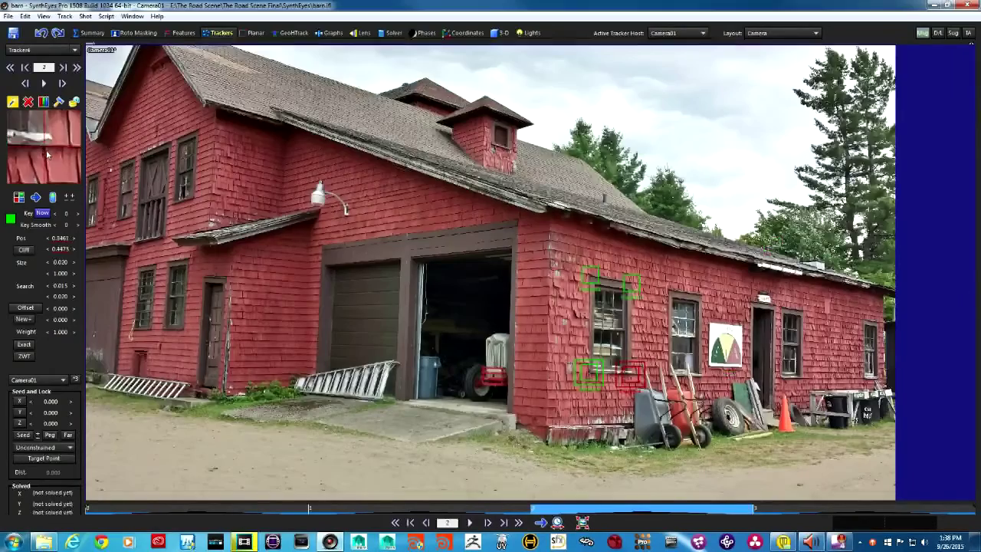
pyautogui.press('s')
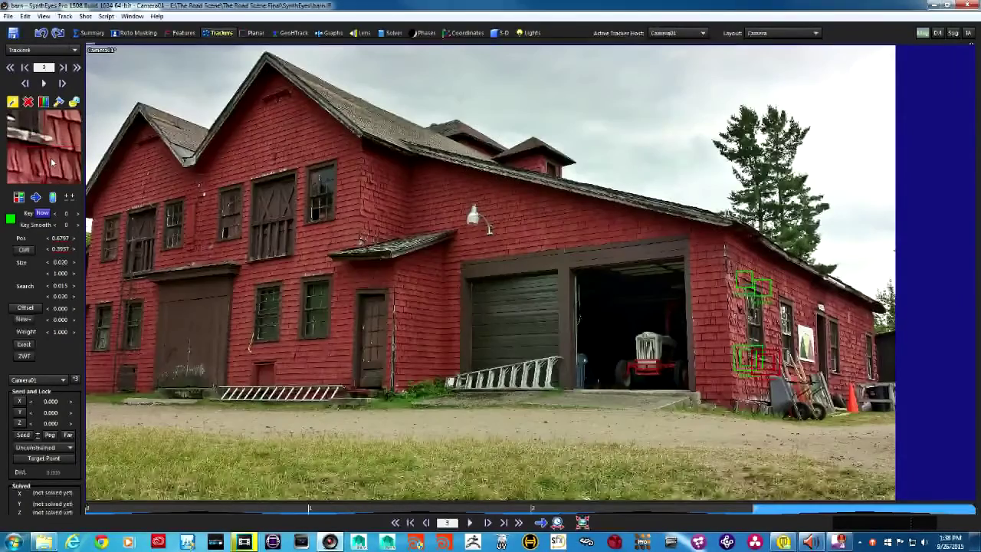
pyautogui.press('s')
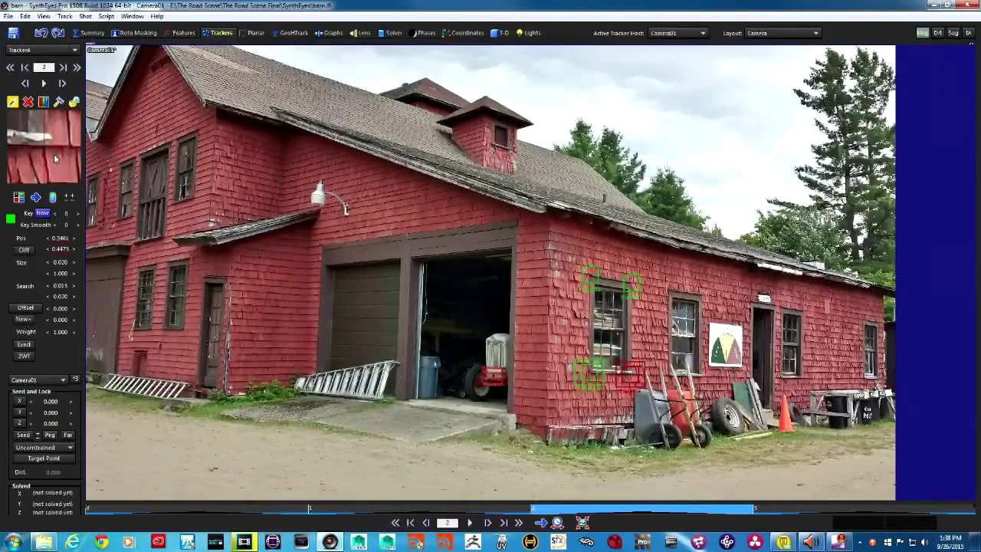
# Step: Nudge the fourth tracker in frame 2, check it against frames 1 and 3, and lock the tracker
pyautogui.moveTo(53, 154); pyautogui.dragTo(43, 158)
pyautogui.press('s')
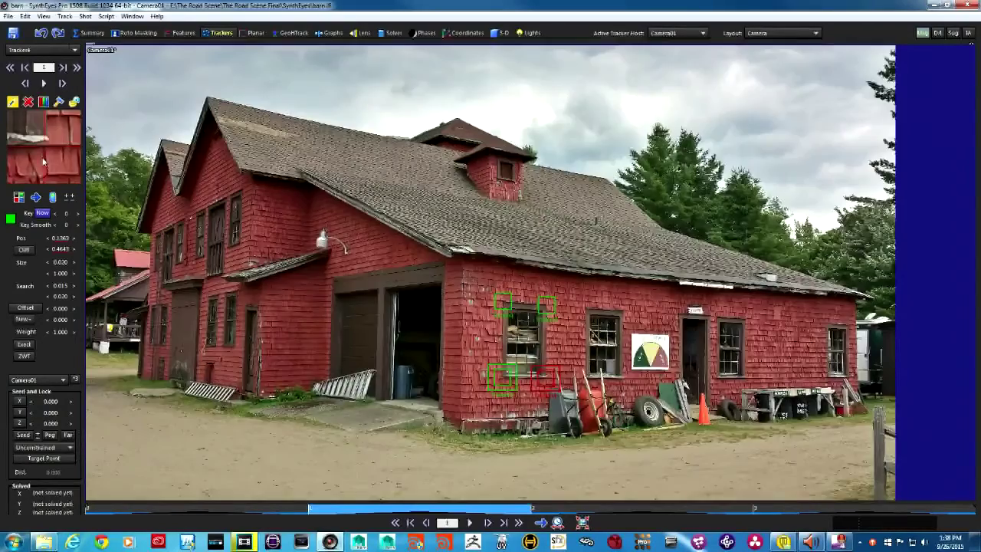
pyautogui.press('d')
pyautogui.press('d')
pyautogui.press('s')
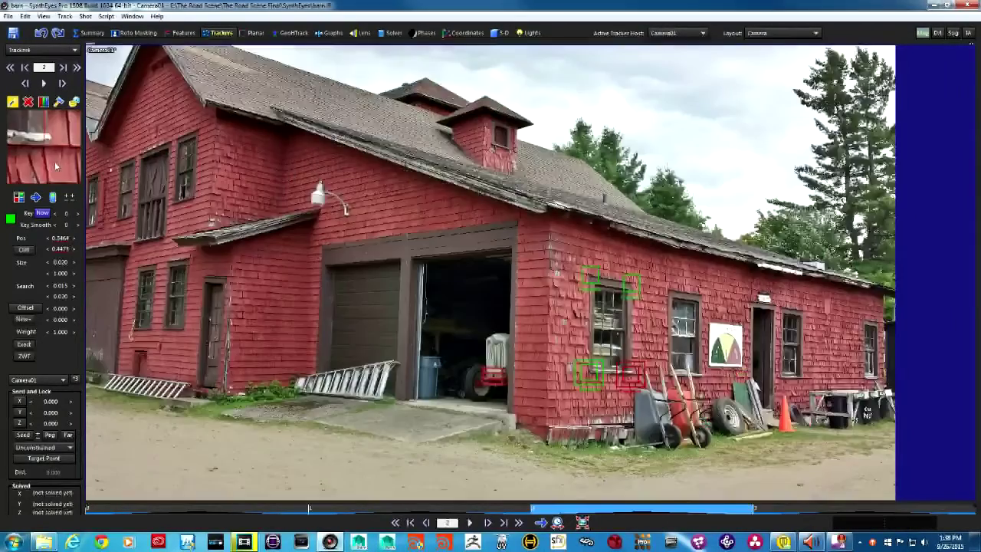
pyautogui.press('s')
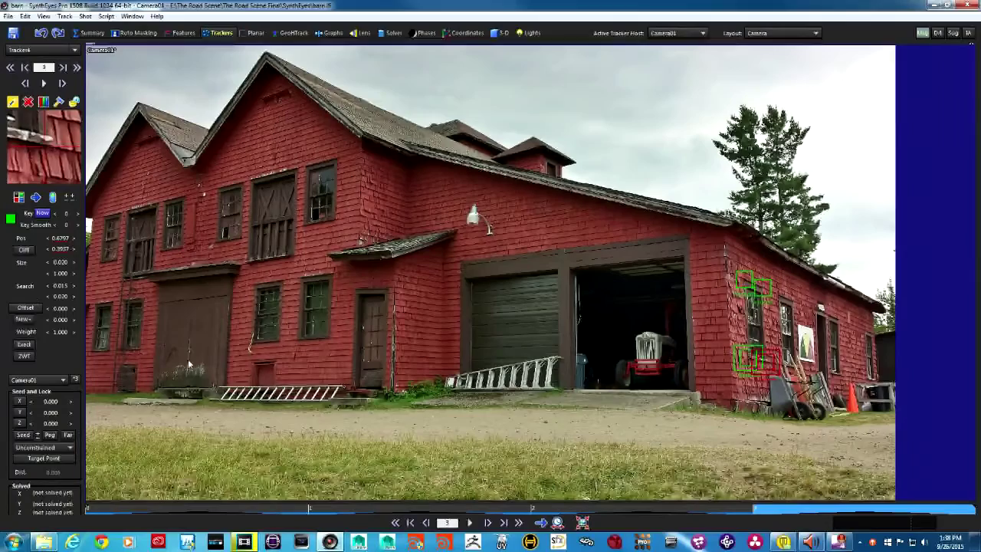
pyautogui.click(74, 101)
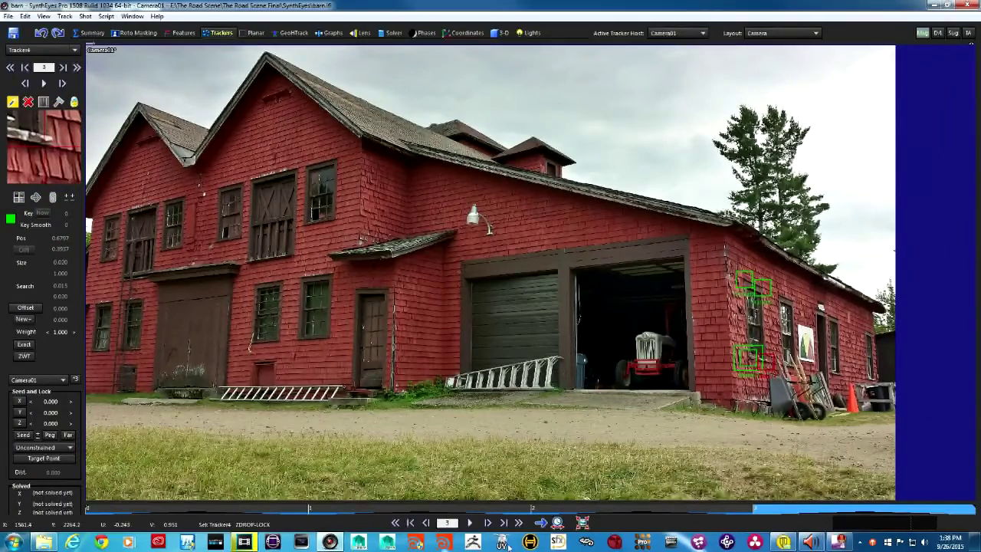
# Step: Scrub through the survey frames to review how the trackers sit on the barn features
pyautogui.moveTo(779, 511); pyautogui.dragTo(95, 488)
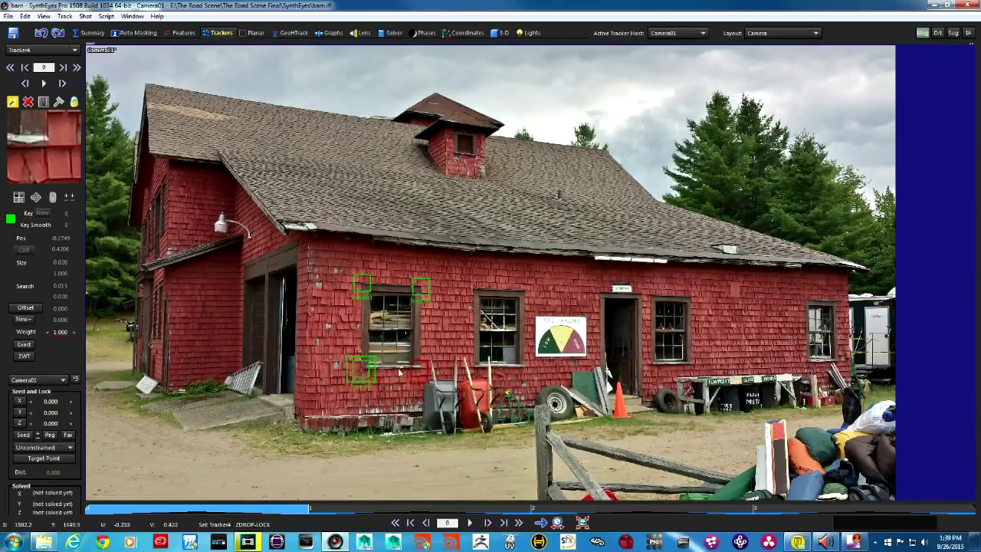
pyautogui.moveTo(307, 508); pyautogui.dragTo(118, 511)
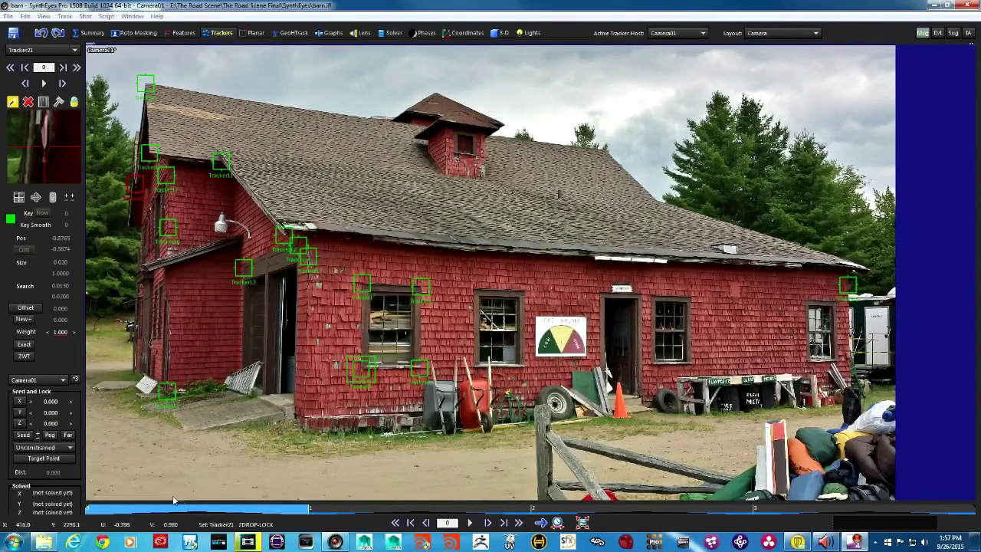
pyautogui.moveTo(184, 509); pyautogui.dragTo(676, 524)
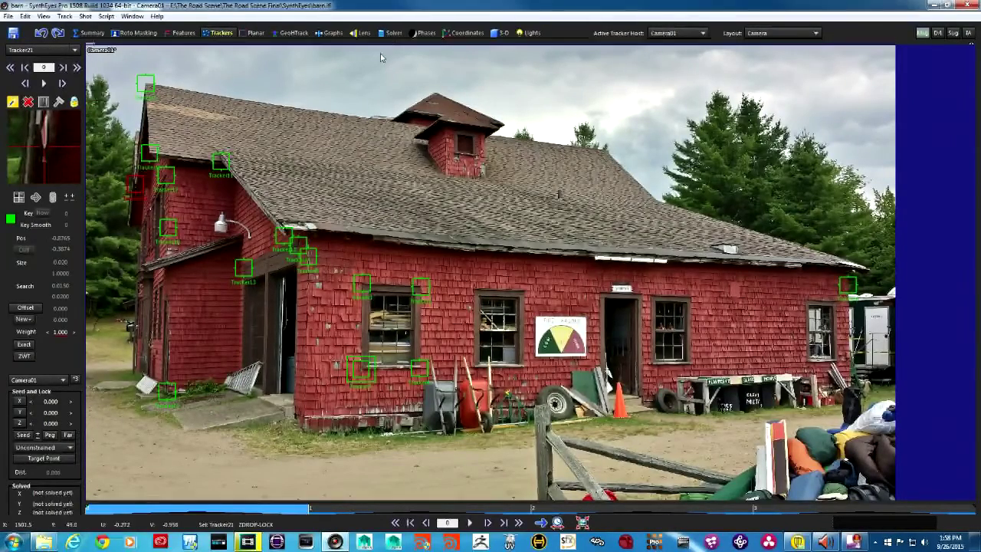
# Step: Solve the scene in Automatic mode and accept the solver's results
pyautogui.click(391, 33)
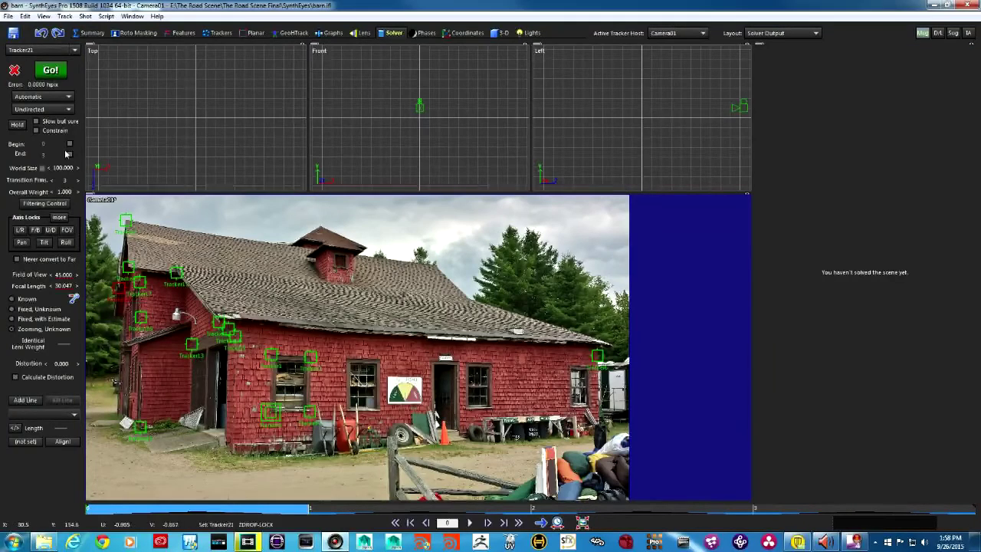
pyautogui.click(50, 71)
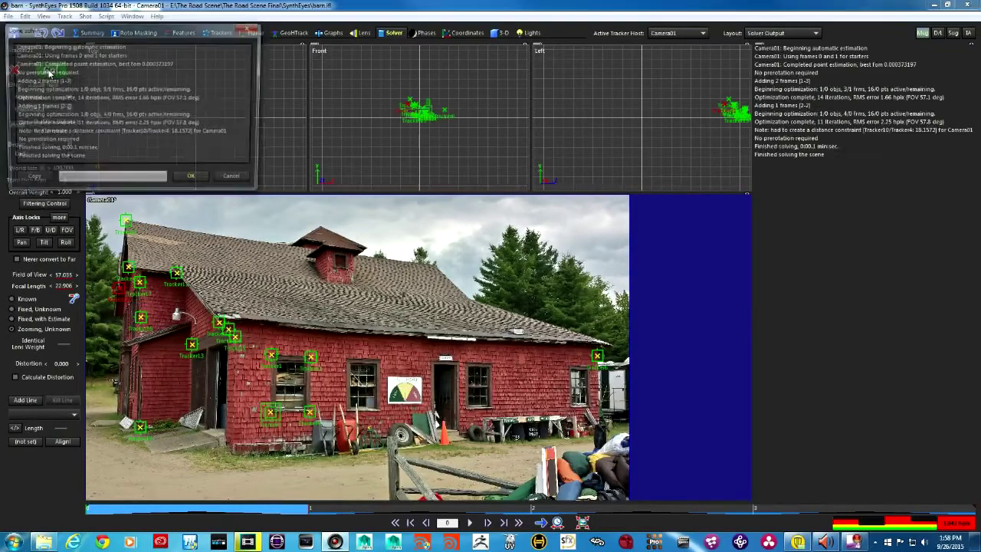
pyautogui.click(194, 181)
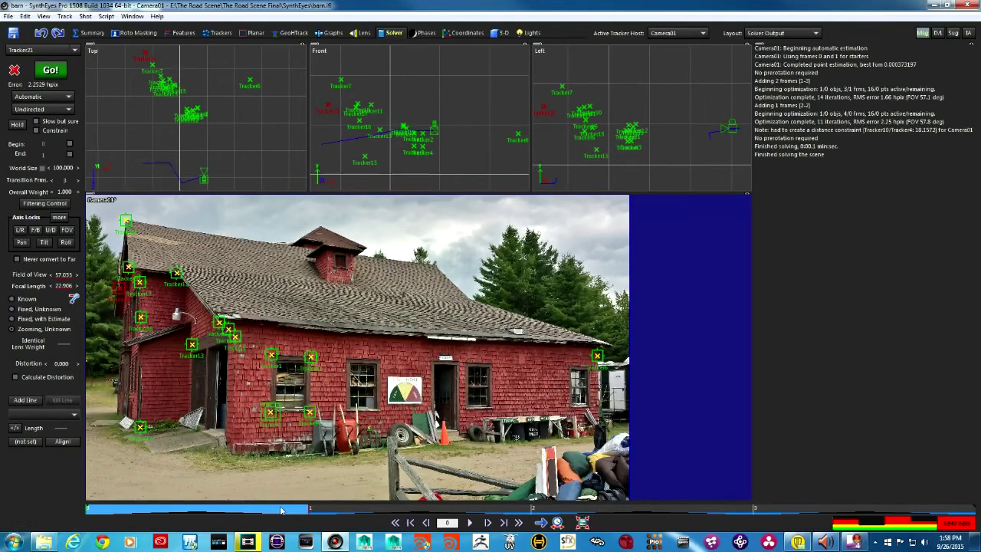
# Step: Go through frames 1, 2 and 3 to check the solved tracker points and camera position in each photo
pyautogui.click(367, 510)
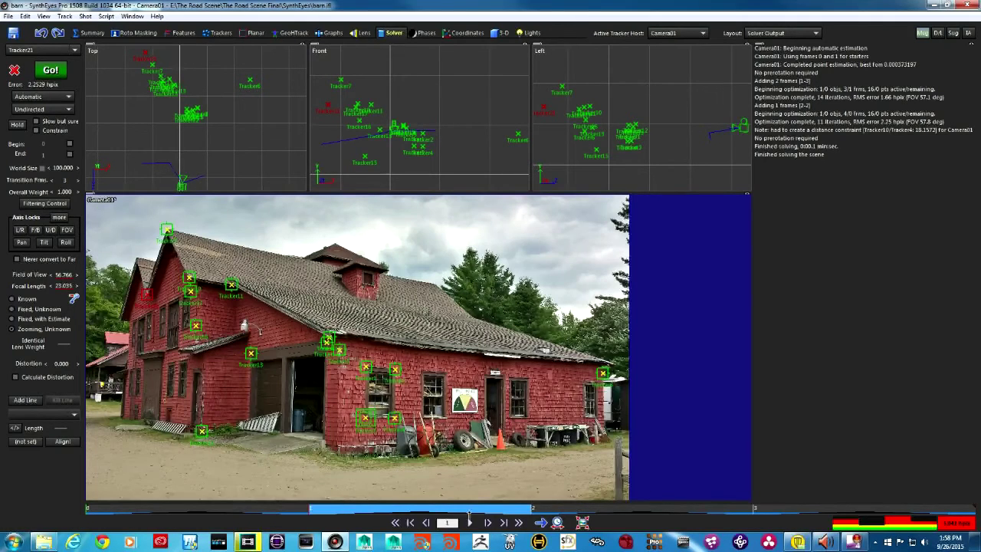
pyautogui.click(538, 510)
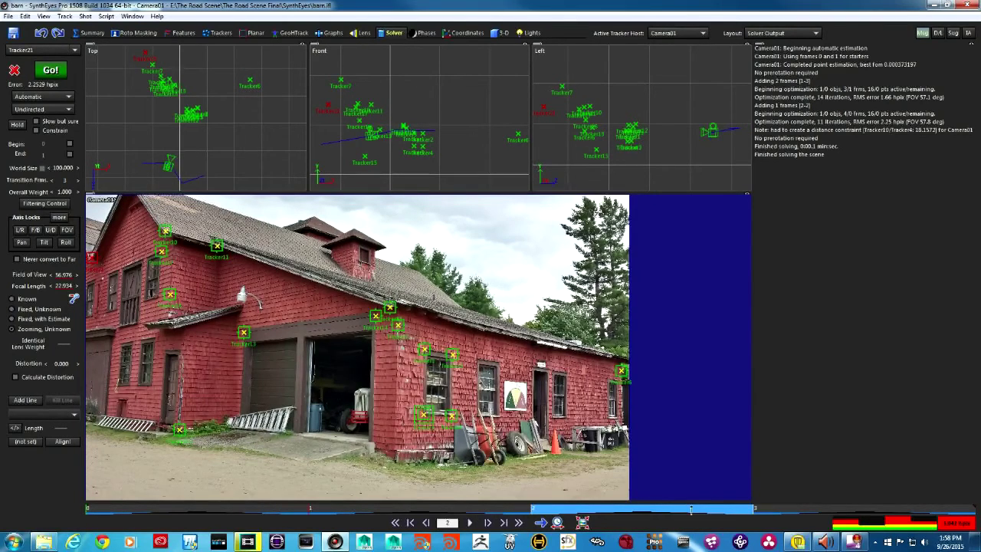
pyautogui.click(886, 511)
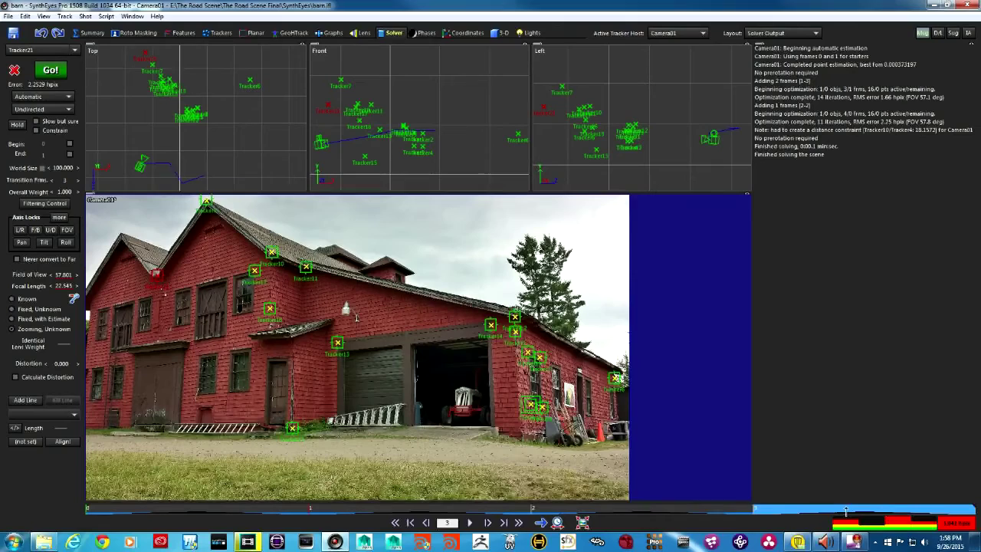
pyautogui.moveTo(785, 509); pyautogui.dragTo(634, 500)
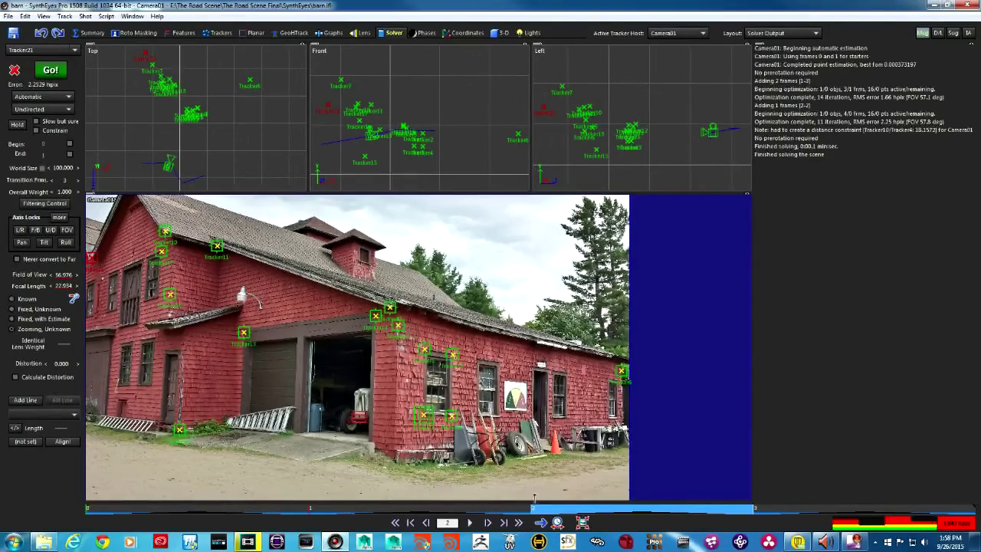
pyautogui.moveTo(712, 496); pyautogui.dragTo(806, 493)
# Step: Check the errors of Tracker17 and Tracker21 in frame 3, and select Tracker17 on the barn's upper wall
pyautogui.moveTo(255, 272)
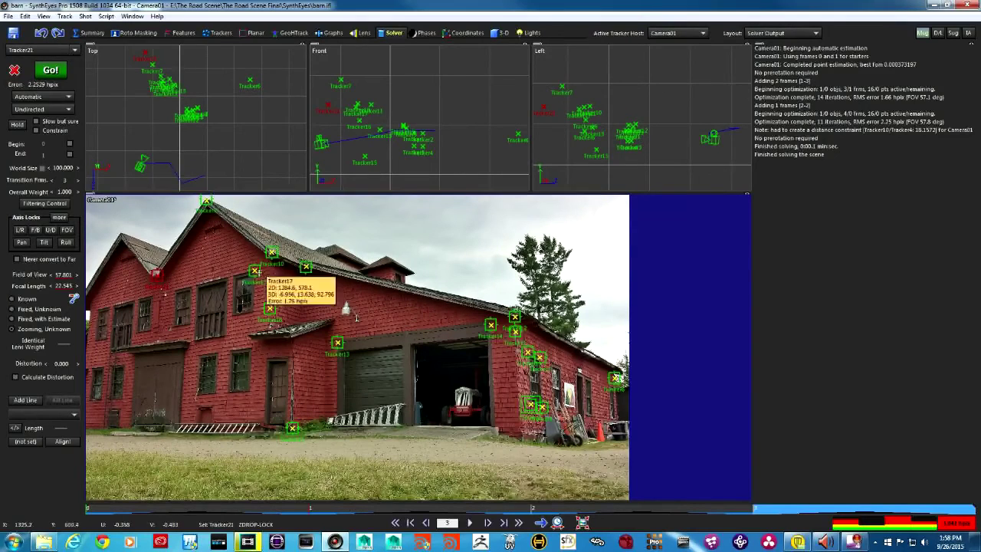
pyautogui.moveTo(155, 273)
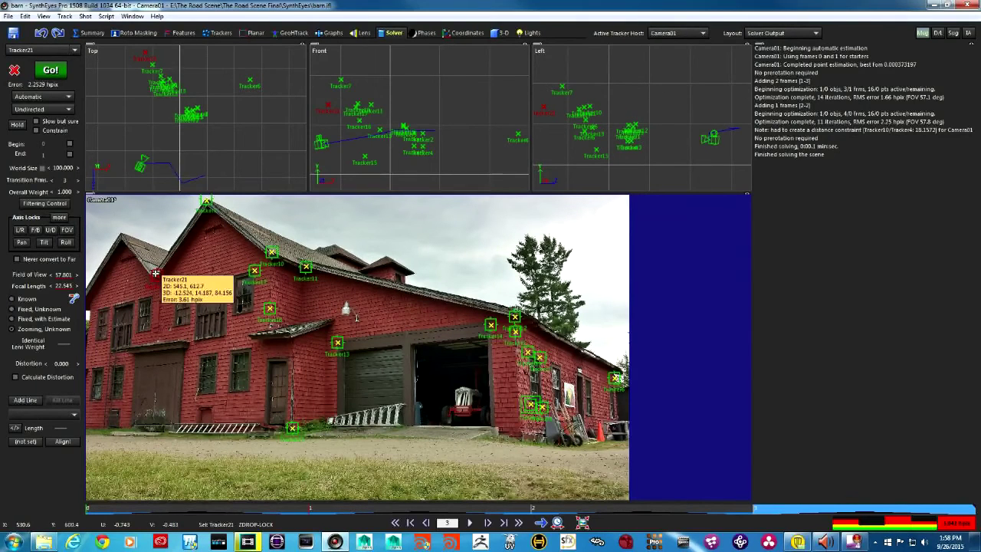
pyautogui.click(255, 271)
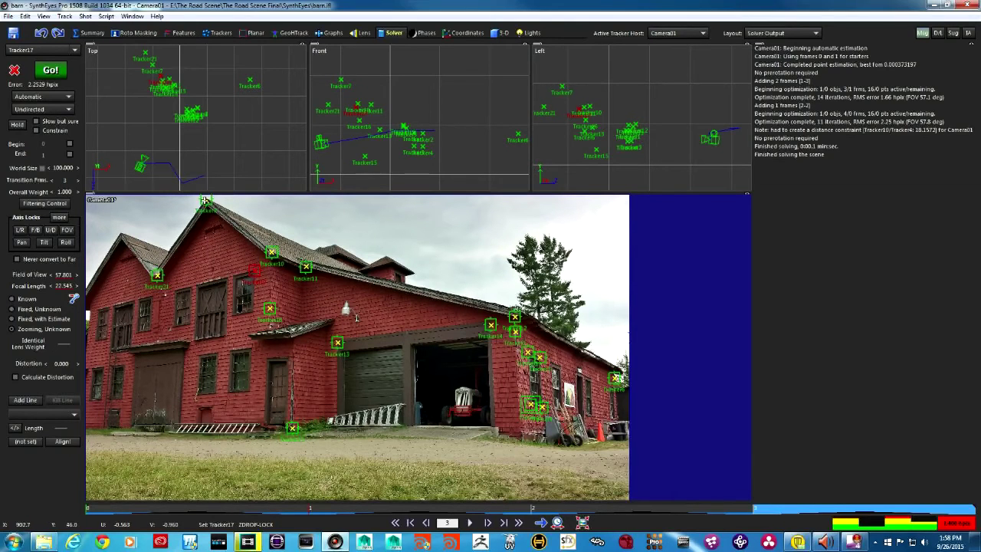
# Step: Check the errors of Tracker7, Tracker10, Tracker11, Tracker13, Tracker12 and Tracker3 one after another in frame 3
pyautogui.click(205, 200)
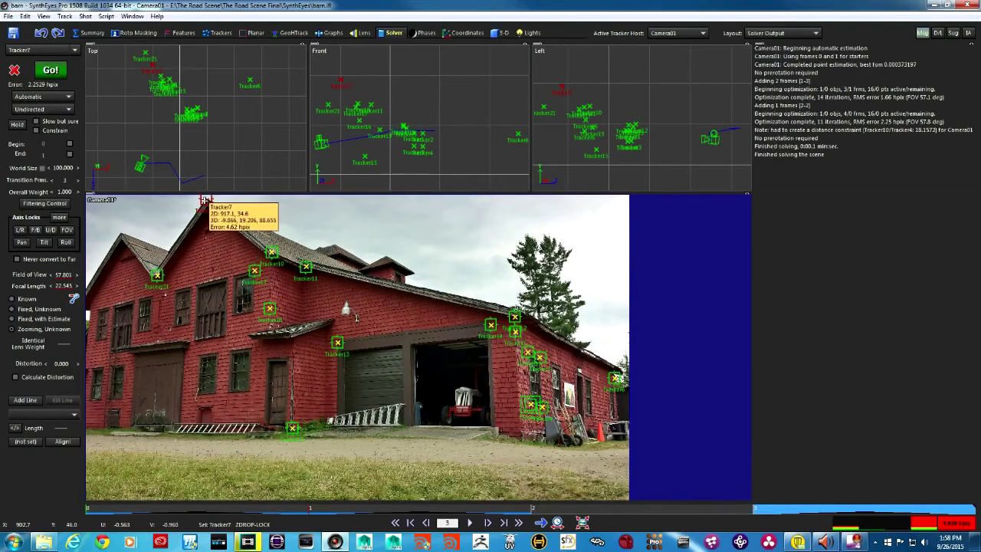
pyautogui.click(271, 251)
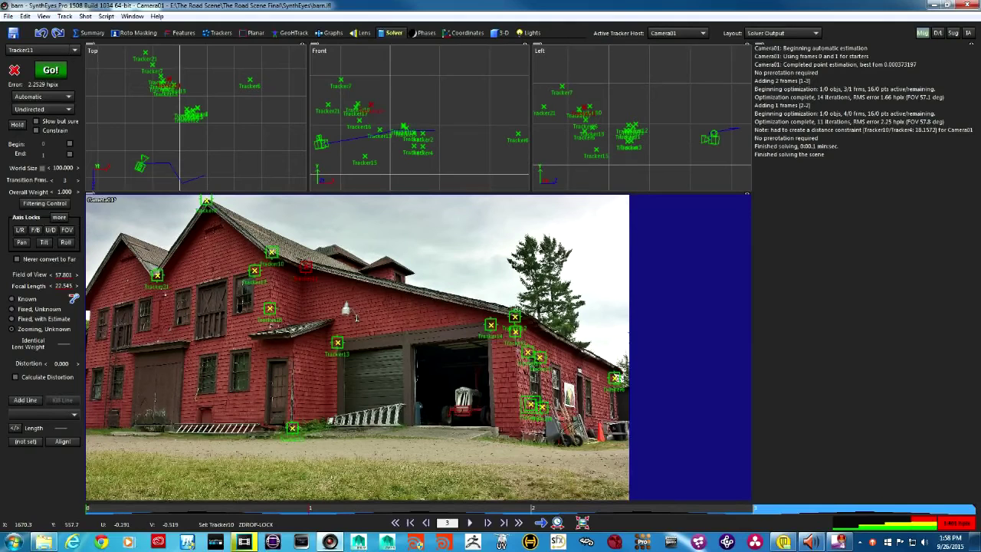
pyautogui.click(306, 266)
pyautogui.click(338, 343)
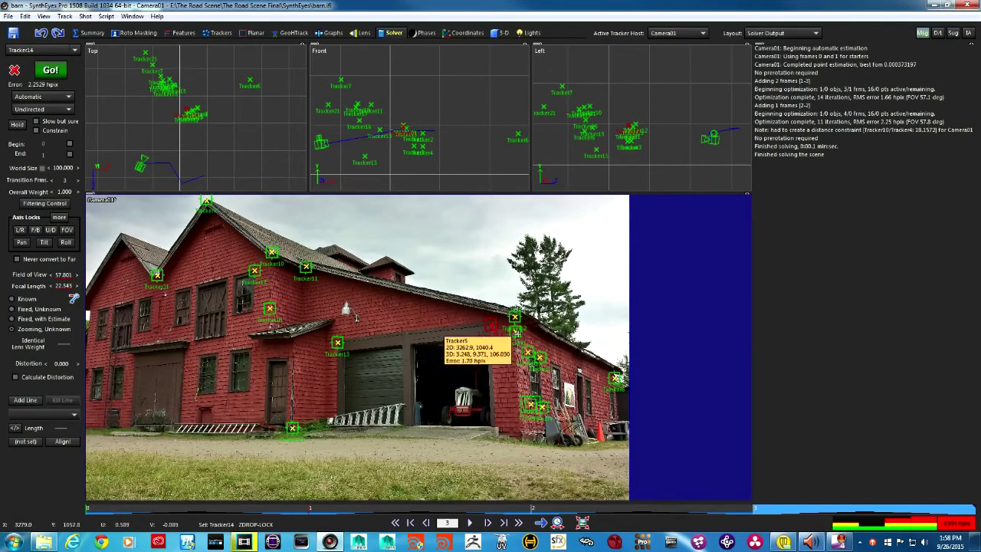
pyautogui.click(515, 316)
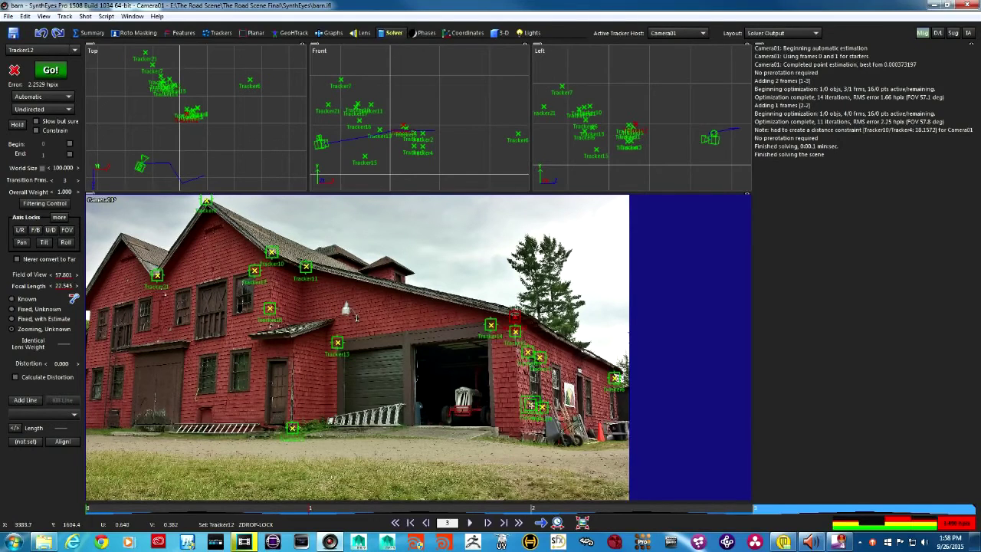
pyautogui.click(529, 404)
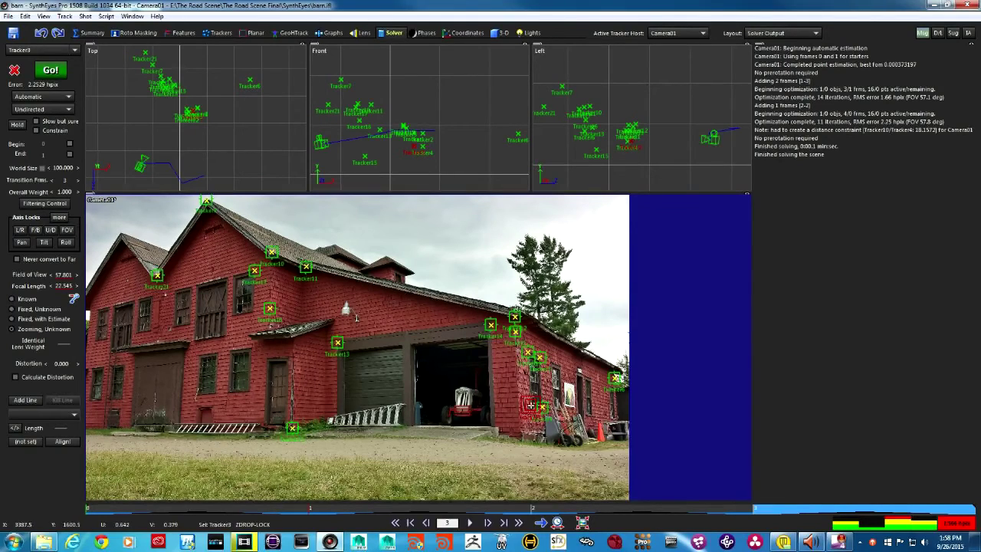
# Step: Inspect frame 3's trackers in the larger camera view, and check Tracker6 and the lower window-corner tracker back in the solver layout
pyautogui.click(220, 33)
pyautogui.moveTo(376, 135)
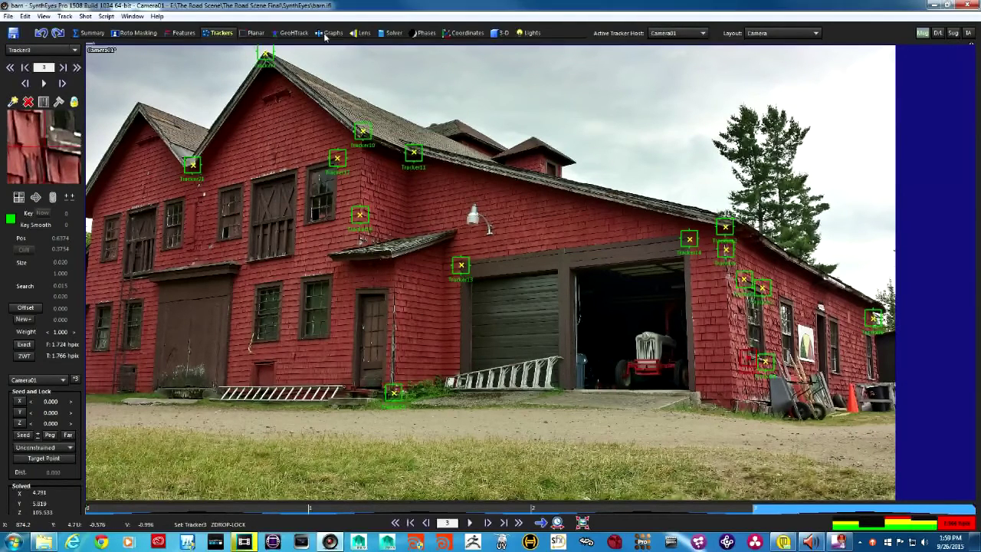
pyautogui.click(393, 33)
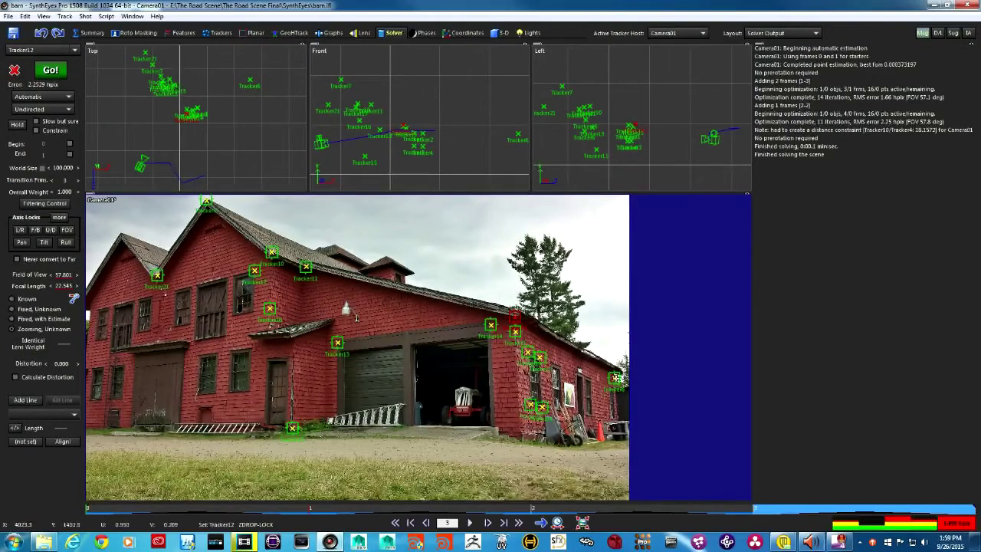
pyautogui.click(617, 378)
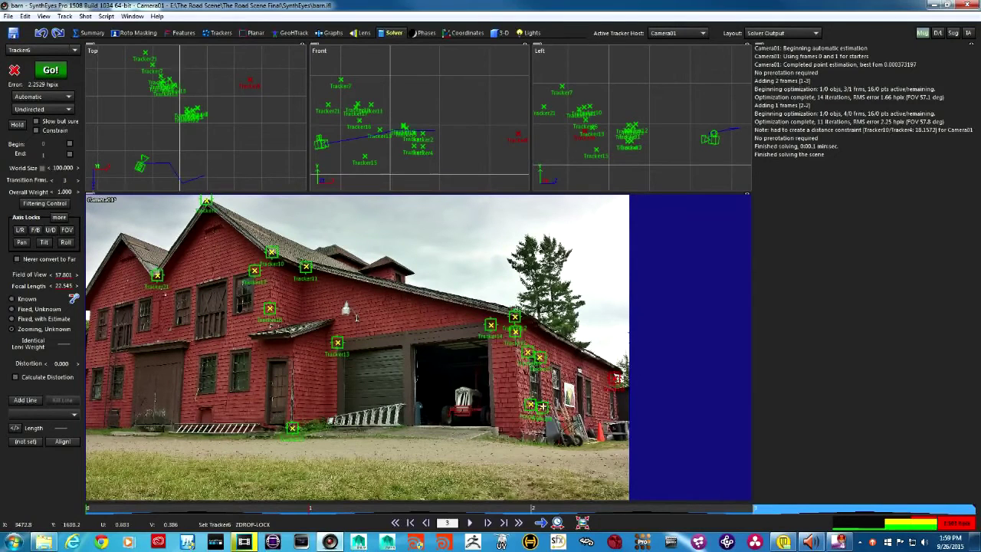
pyautogui.click(543, 406)
# Step: Delete Tracker7 at the barn's roof peak and solve the scene again in Automatic mode, accepting the results
pyautogui.click(205, 201)
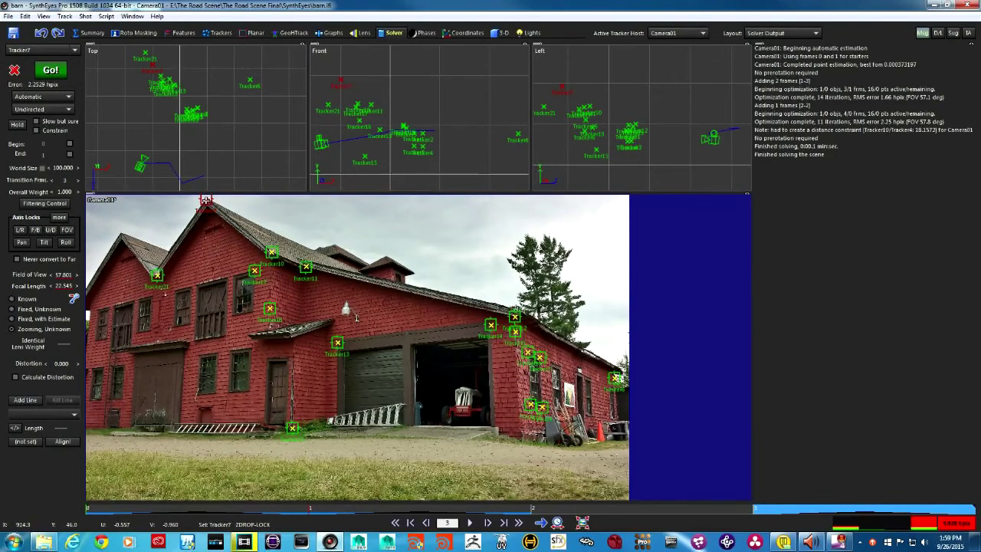
pyautogui.click(334, 234)
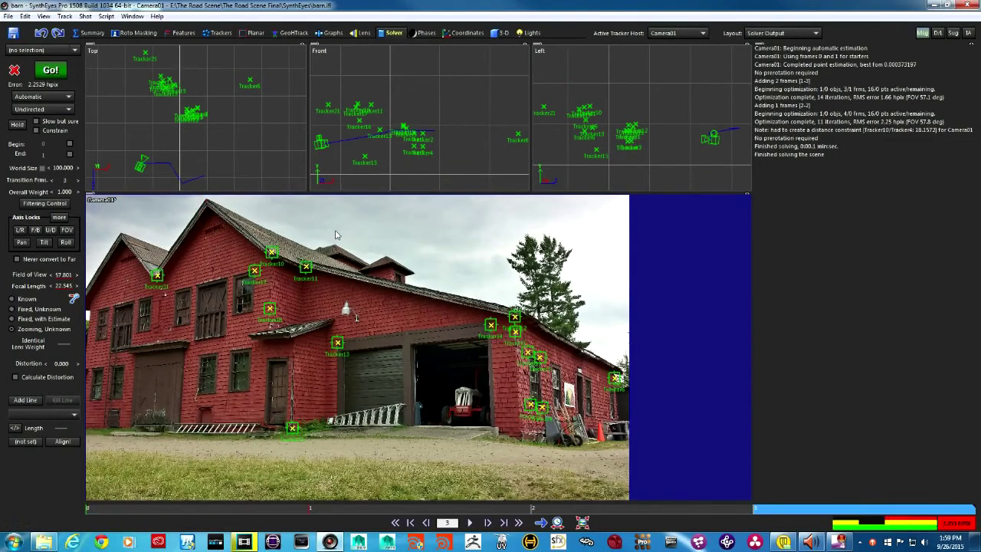
pyautogui.click(58, 71)
pyautogui.click(198, 186)
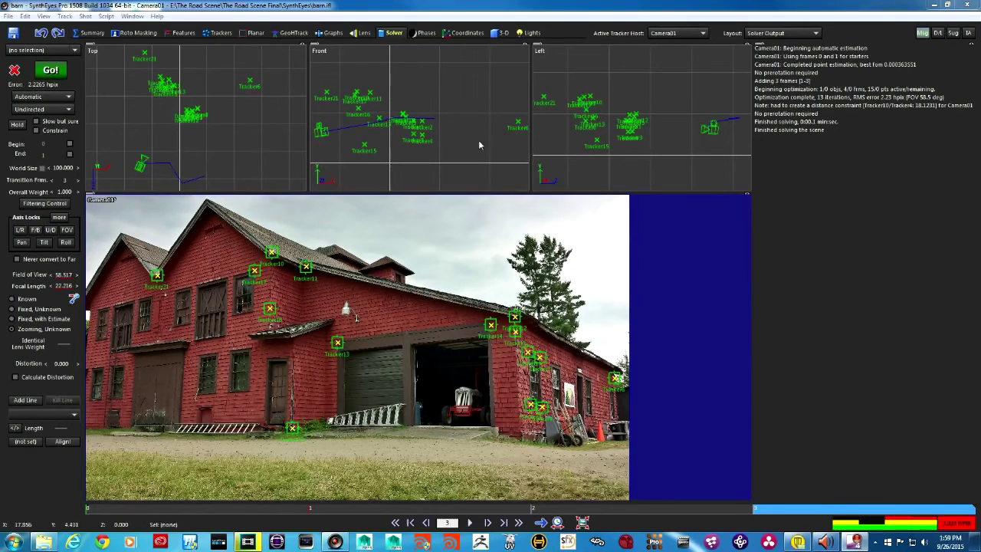
# Step: Scrub through frames 0 to 3 to review the re-solved tracker points and camera positions, ending on frame 0
pyautogui.click(245, 508)
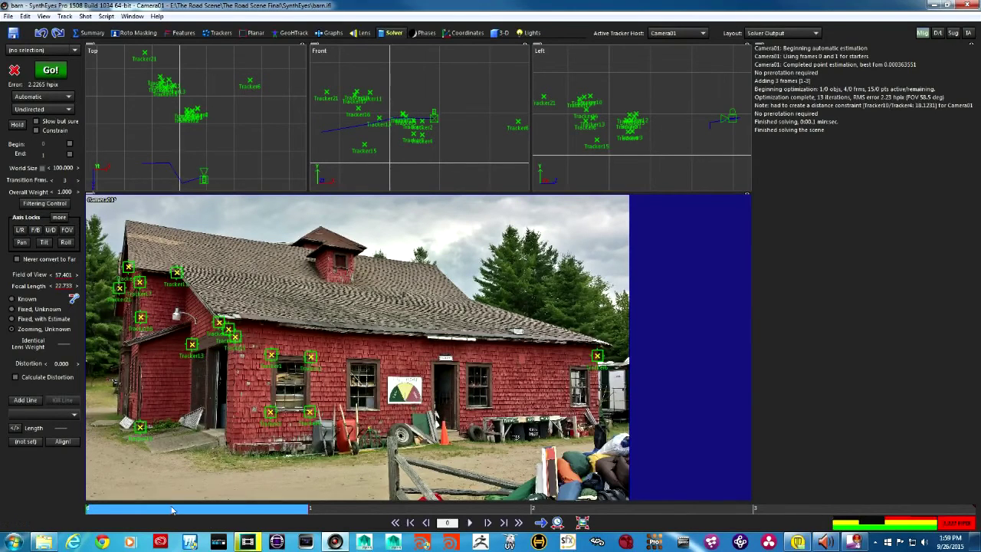
pyautogui.moveTo(322, 514); pyautogui.dragTo(742, 543)
pyautogui.moveTo(537, 512); pyautogui.dragTo(251, 507)
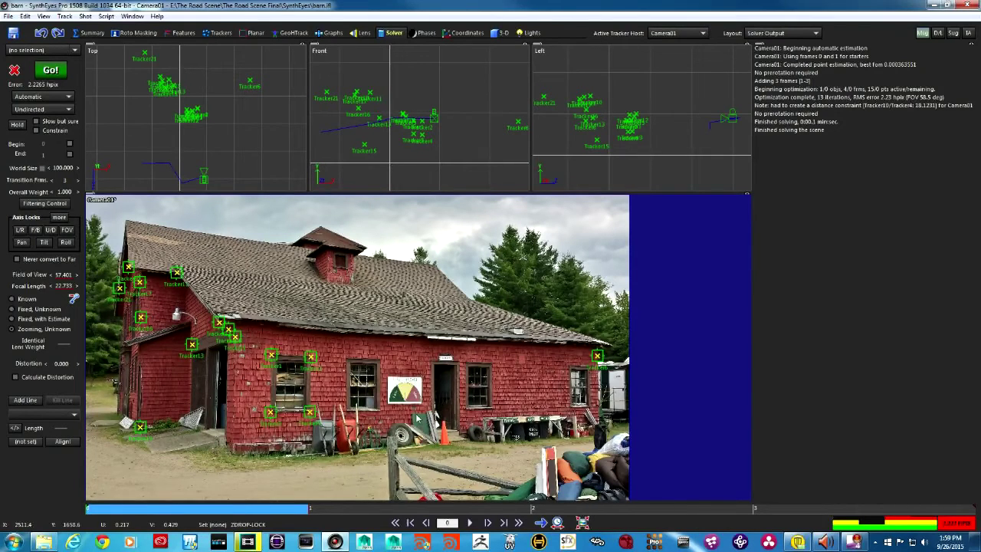
pyautogui.moveTo(270, 512); pyautogui.dragTo(146, 512)
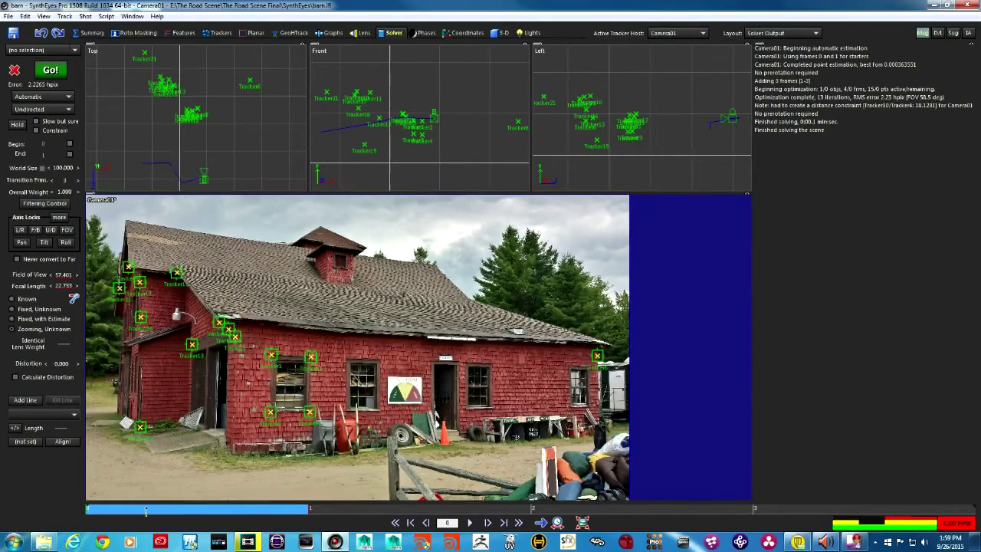
# Step: Start a Maya ASCII Scene export and choose the Maya folder inside The Road Scene Final on drive E as its destination
pyautogui.click(7, 17)
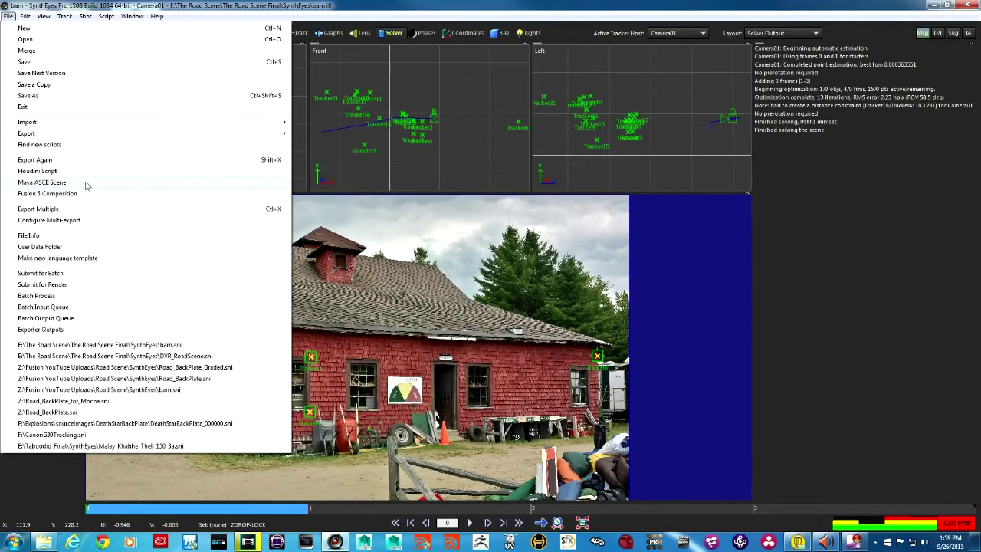
pyautogui.click(88, 186)
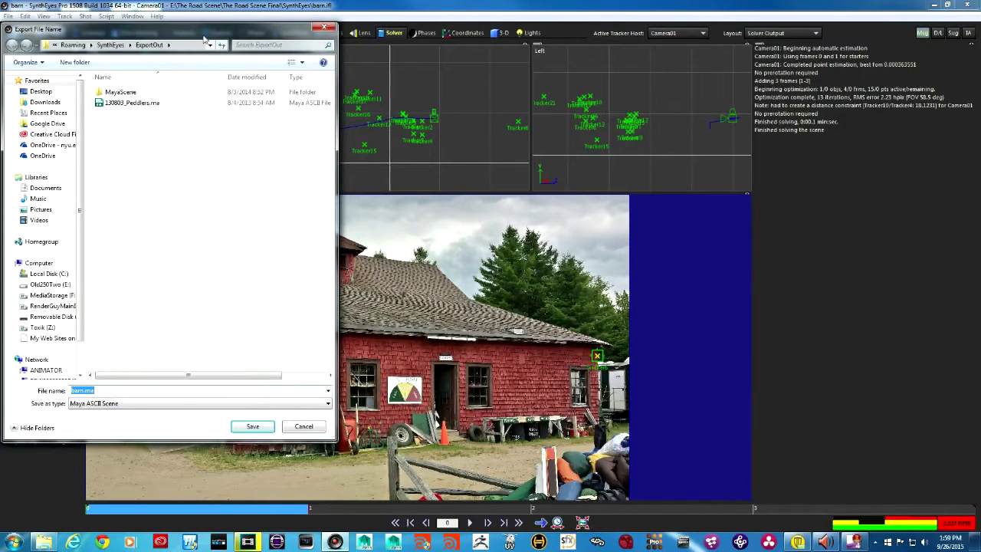
pyautogui.click(44, 284)
pyautogui.doubleClick(137, 115)
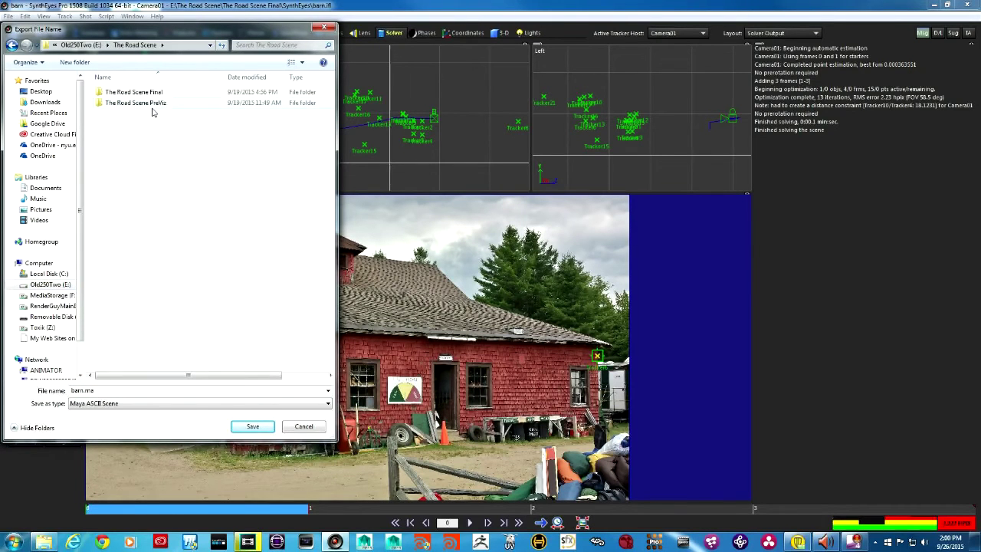
pyautogui.doubleClick(154, 93)
pyautogui.doubleClick(115, 125)
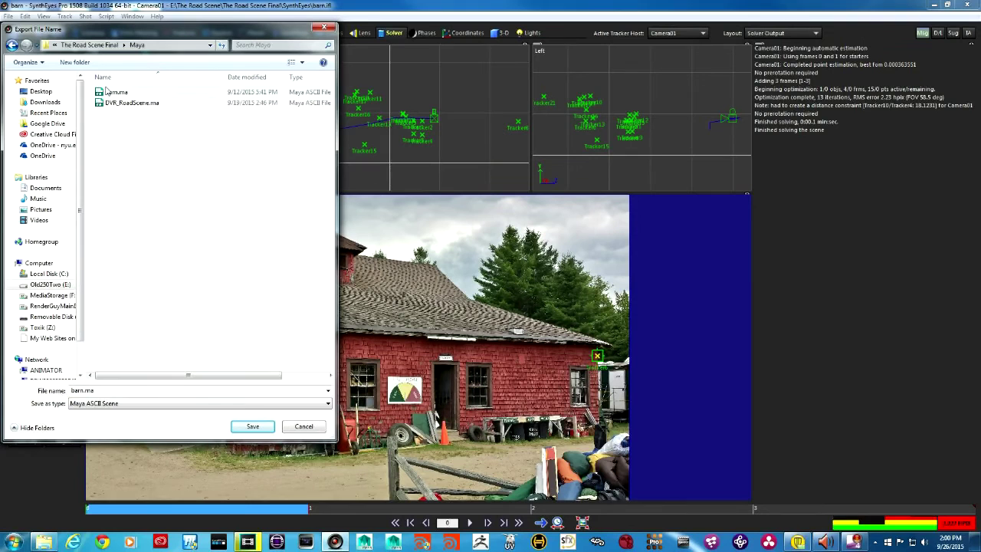
# Step: Save the export as barn.ma, replacing the existing file, and accept the default Maya ASCII scene settings
pyautogui.click(150, 92)
pyautogui.click(252, 426)
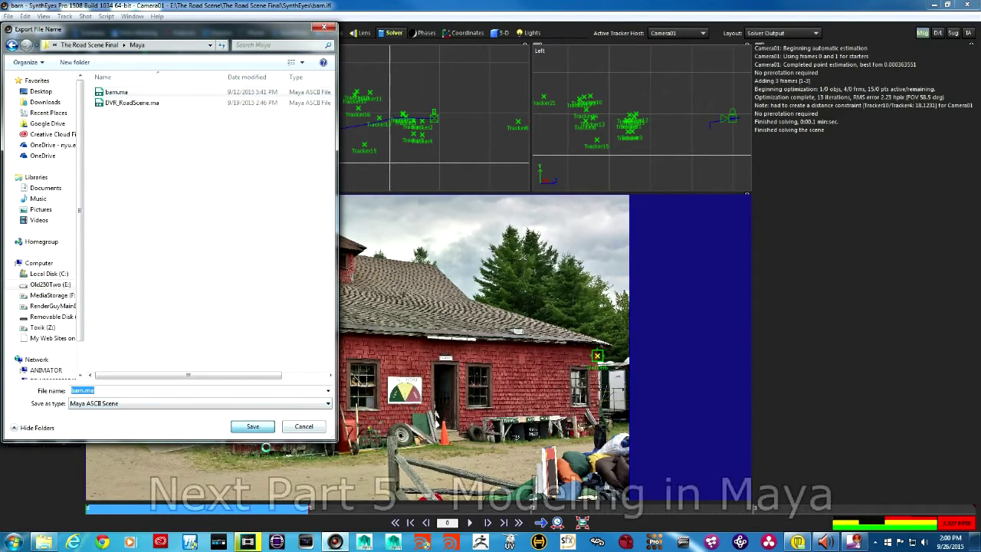
pyautogui.click(520, 273)
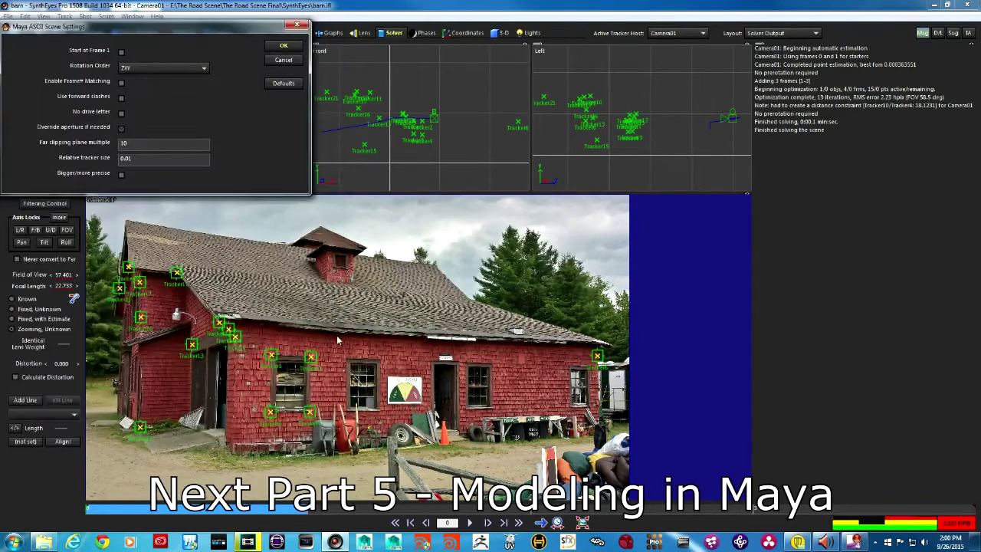
pyautogui.click(292, 47)
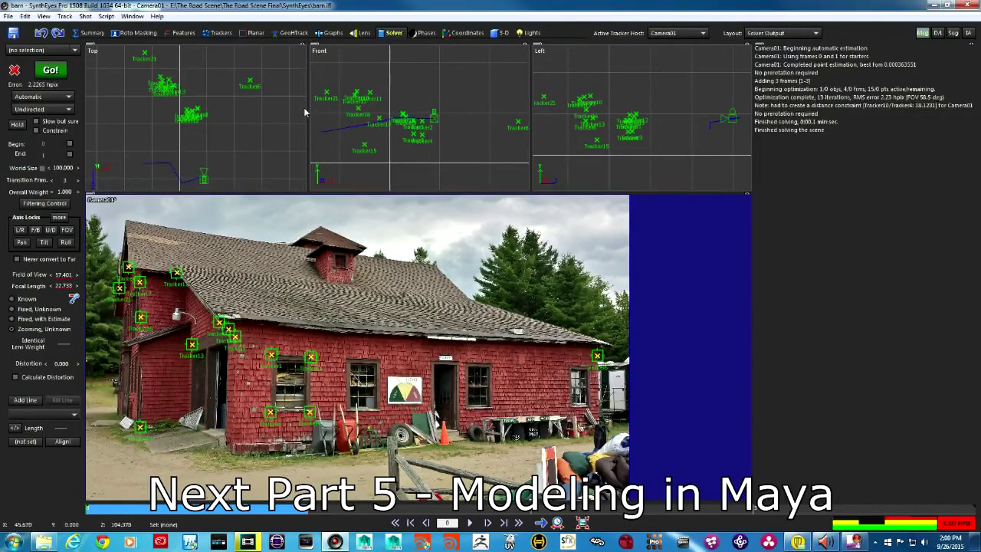